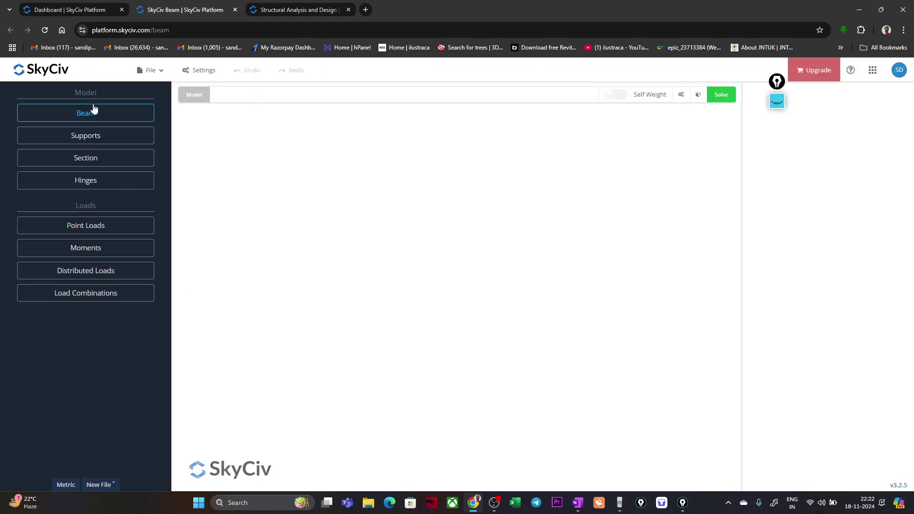
Save metric unit settings and add a 5 m beam
click(90, 115)
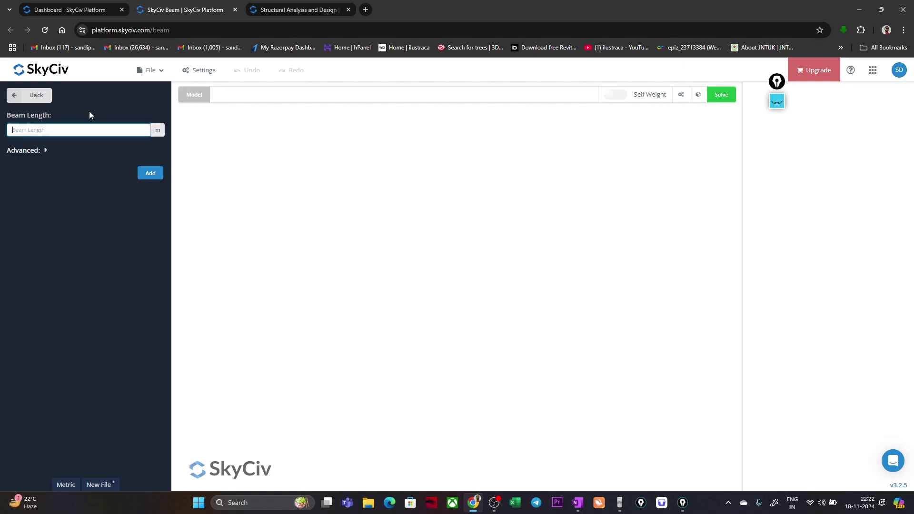
text(5)
click(158, 131)
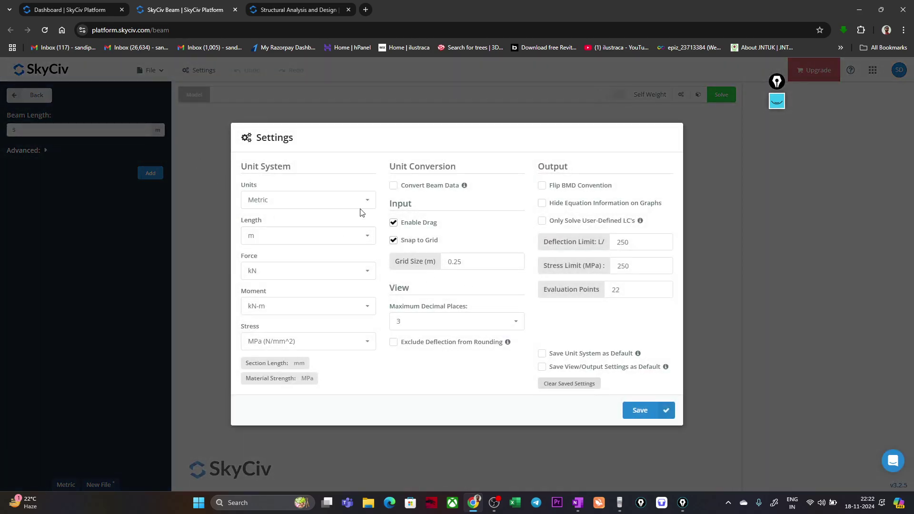
click(641, 412)
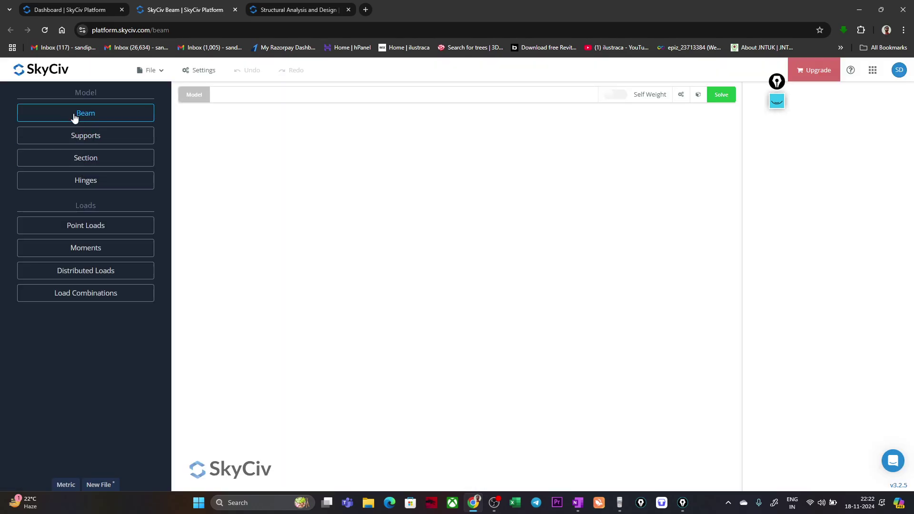
click(75, 115)
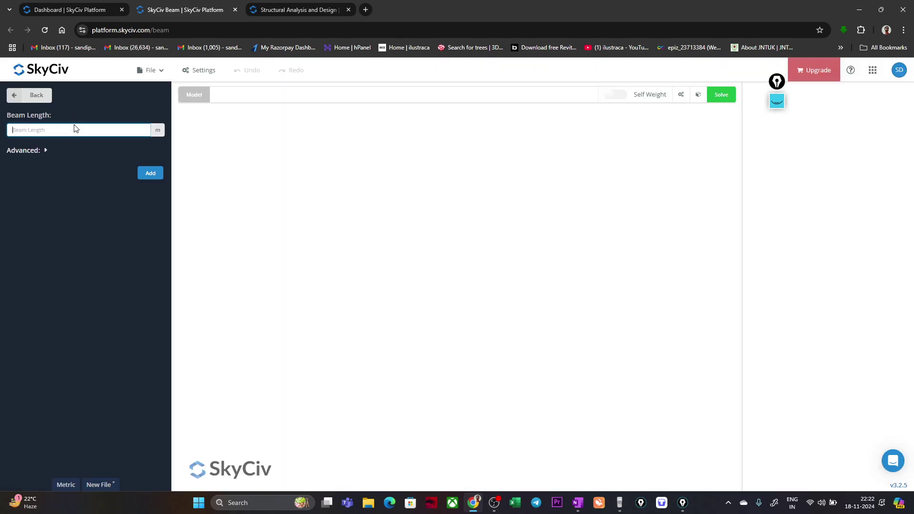
text(5)
click(154, 174)
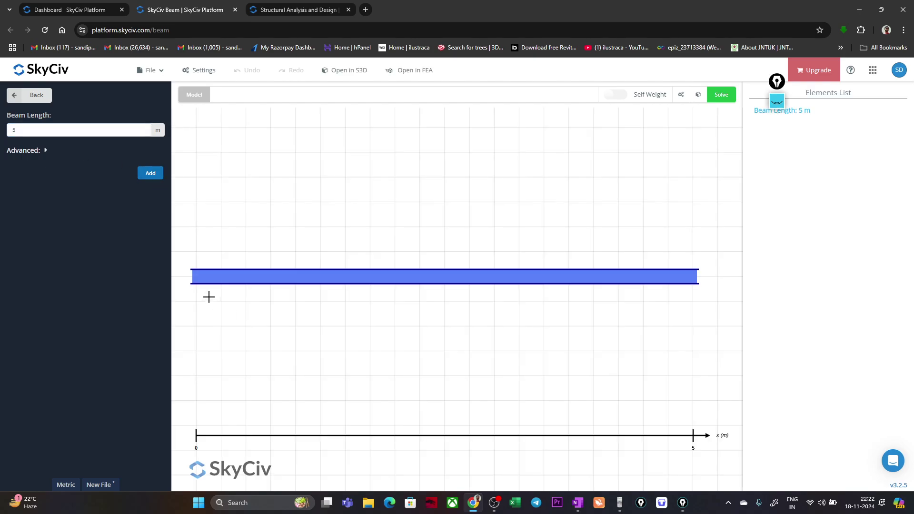
Add a pinned support at the beam's left end, 0 m
click(21, 91)
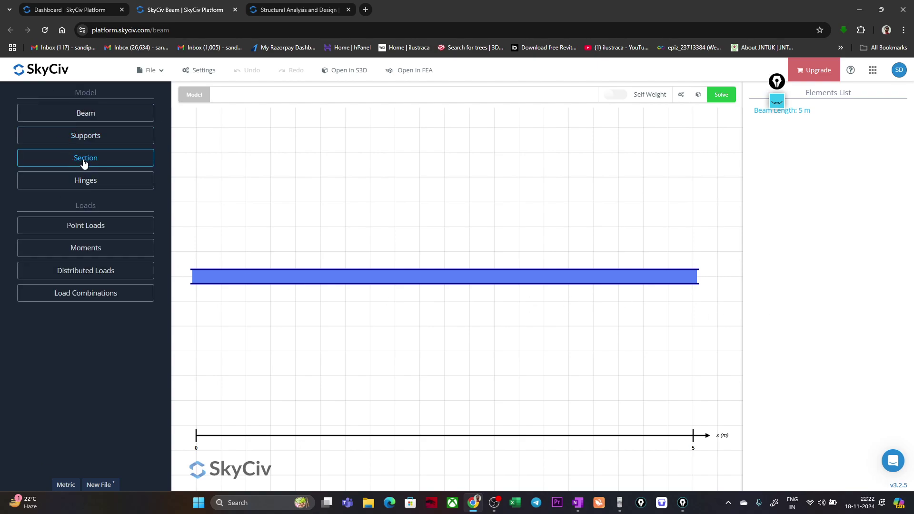
click(85, 136)
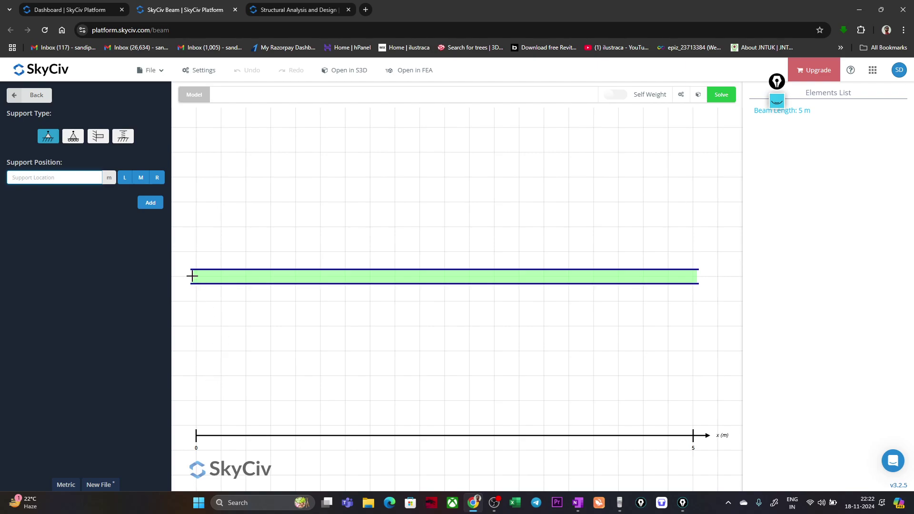
click(125, 178)
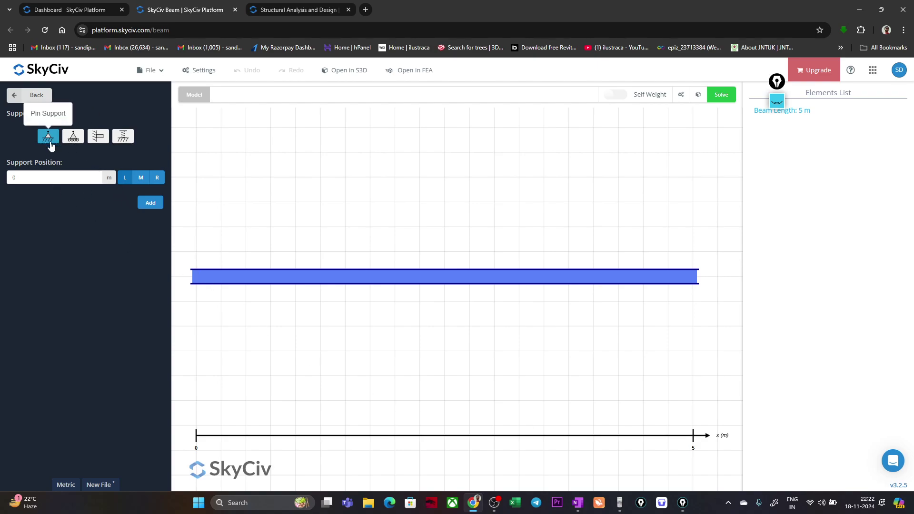
click(152, 204)
Add a roller support at 5 m
click(43, 179)
text(5)
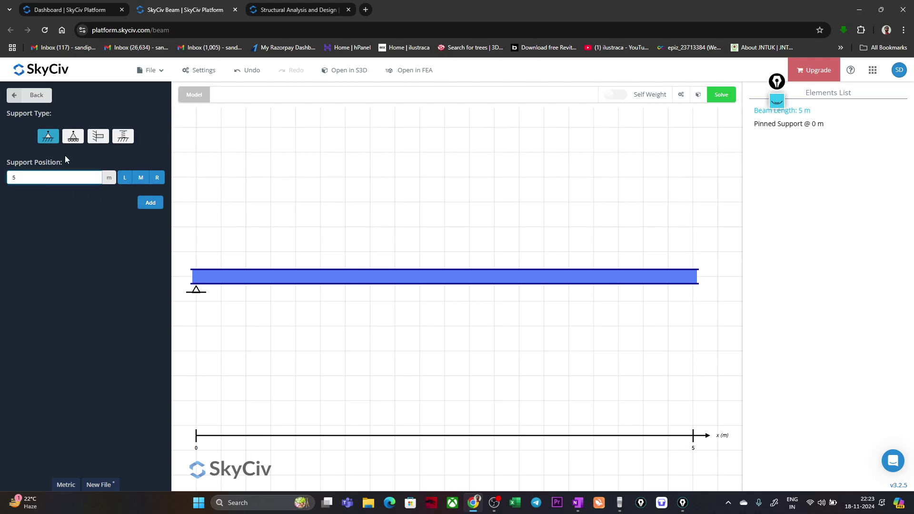
click(72, 138)
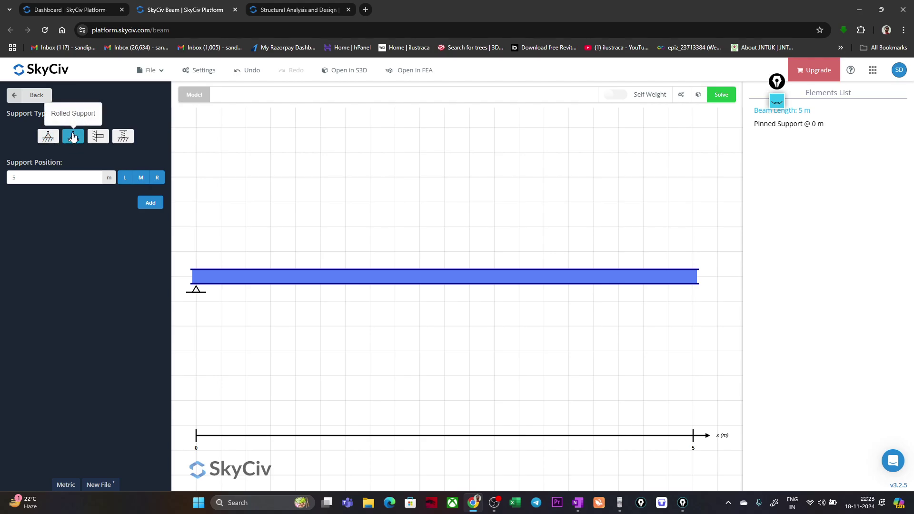
click(148, 204)
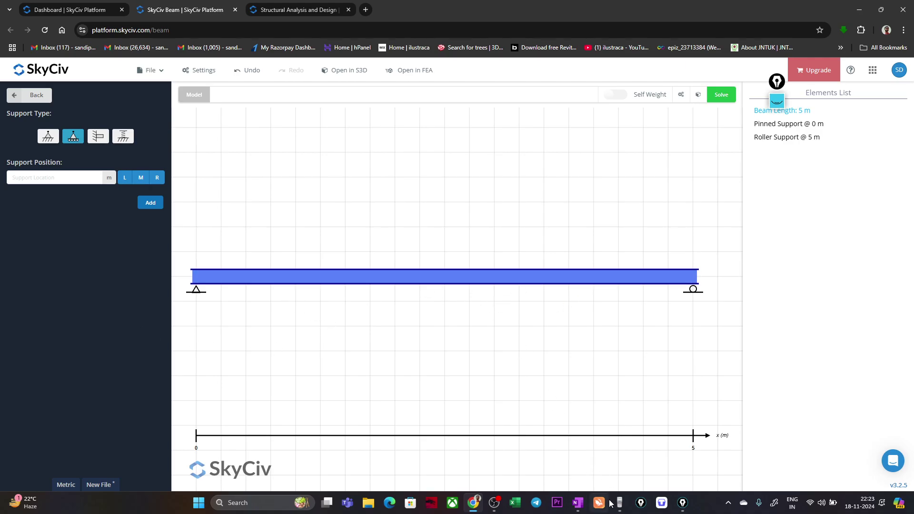
click(26, 94)
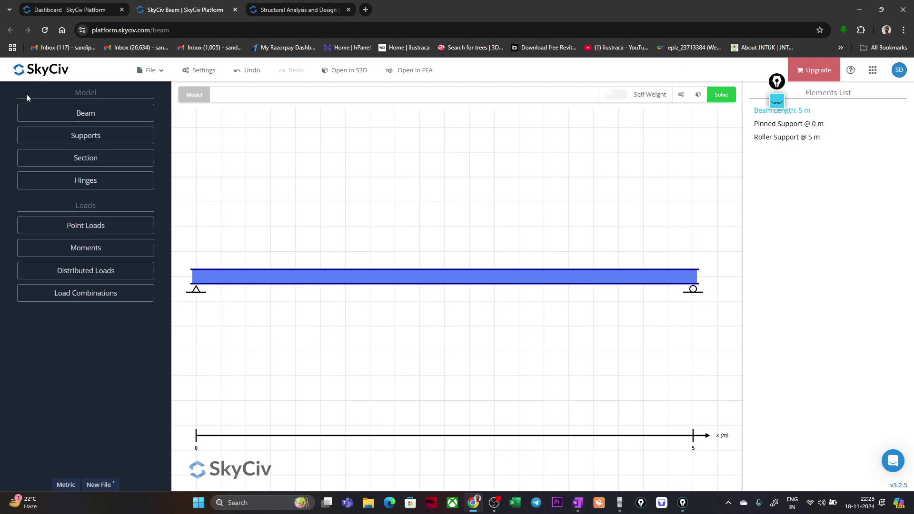
Apply a 20 kN Dead Load point load at 2 m, then bring up the OneNote notes
click(85, 235)
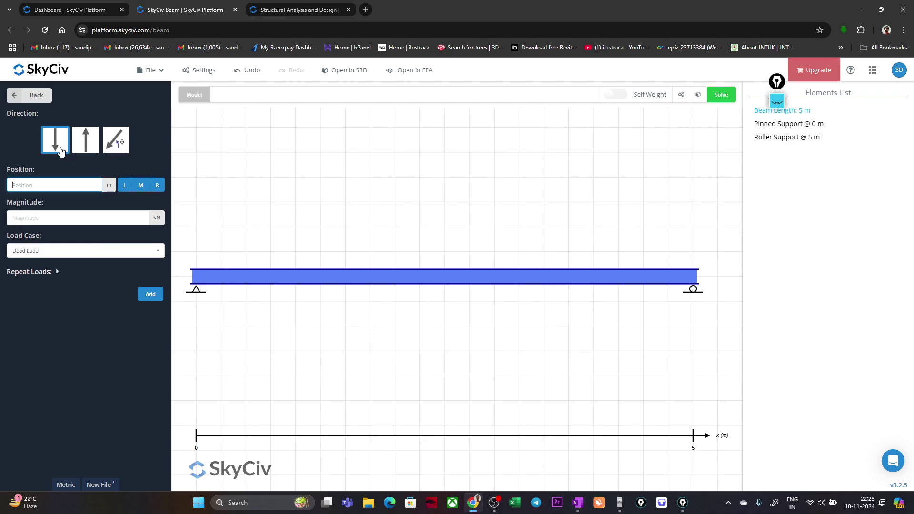
click(578, 504)
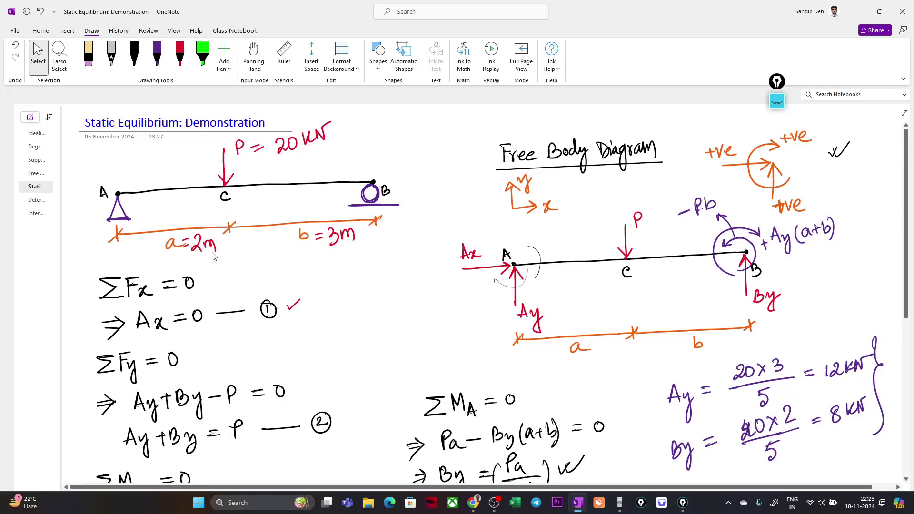
click(856, 11)
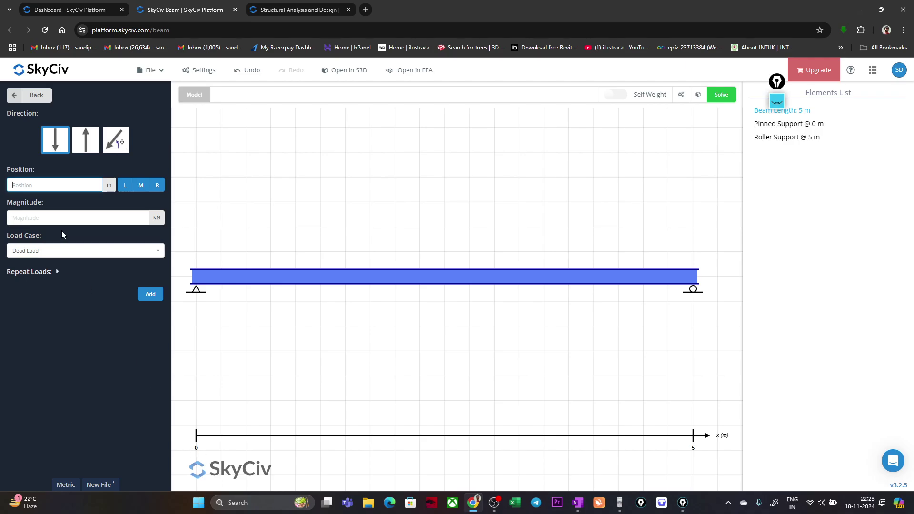
text(2)
click(39, 215)
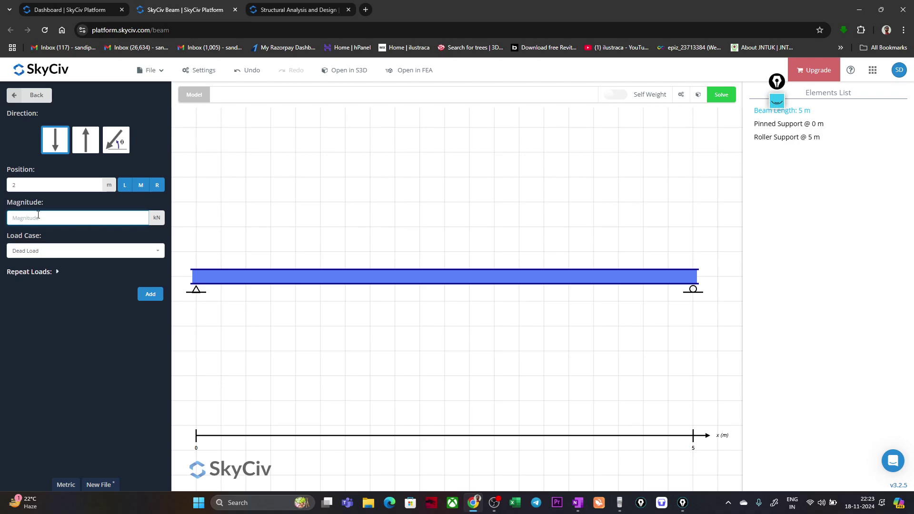
text(20)
click(79, 255)
click(20, 257)
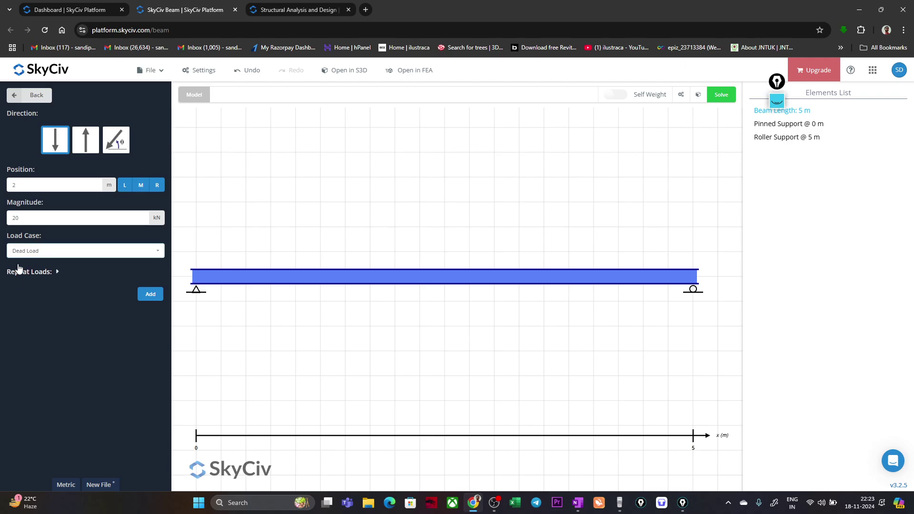
click(150, 295)
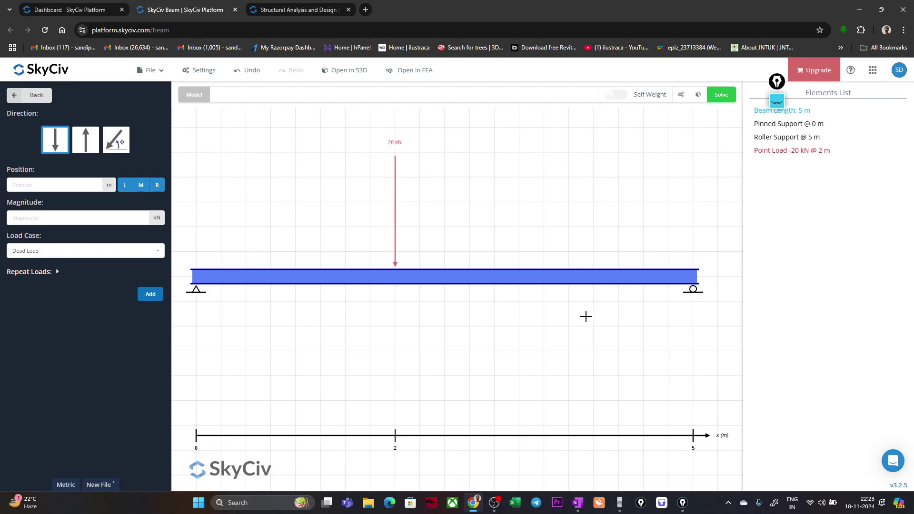
click(582, 506)
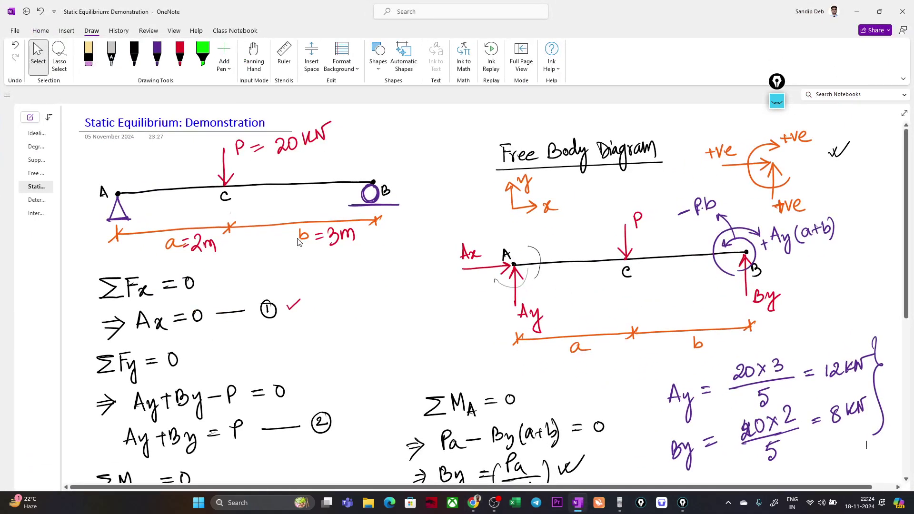
Solve the simply supported beam, review the 12 kN and 8 kN reactions, then reopen OneNote
click(856, 12)
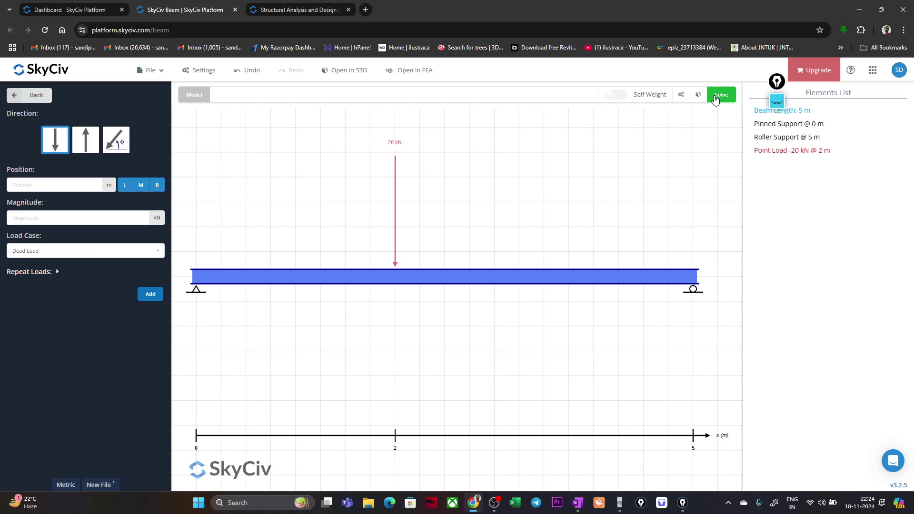
click(715, 98)
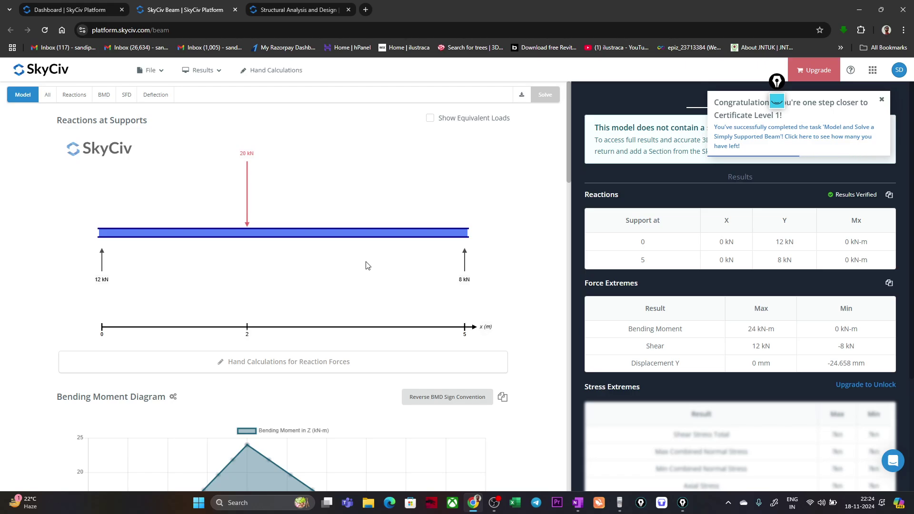
scroll(368, 265, down, 10)
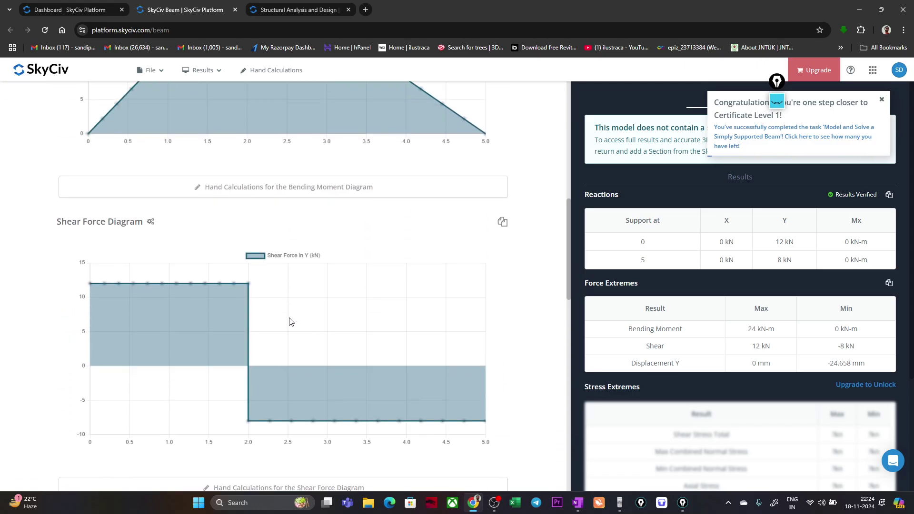
scroll(294, 444, down, 8)
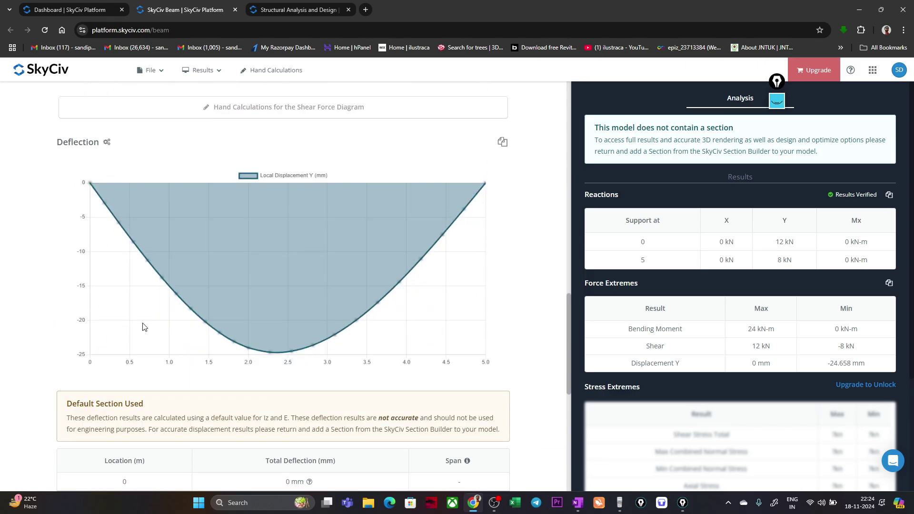
scroll(314, 369, up, 14)
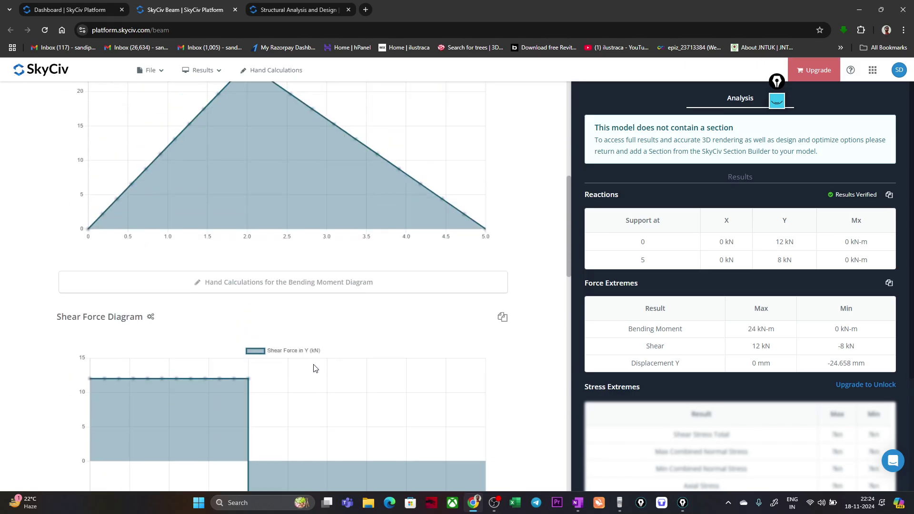
scroll(314, 369, up, 5)
scroll(314, 369, down, 3)
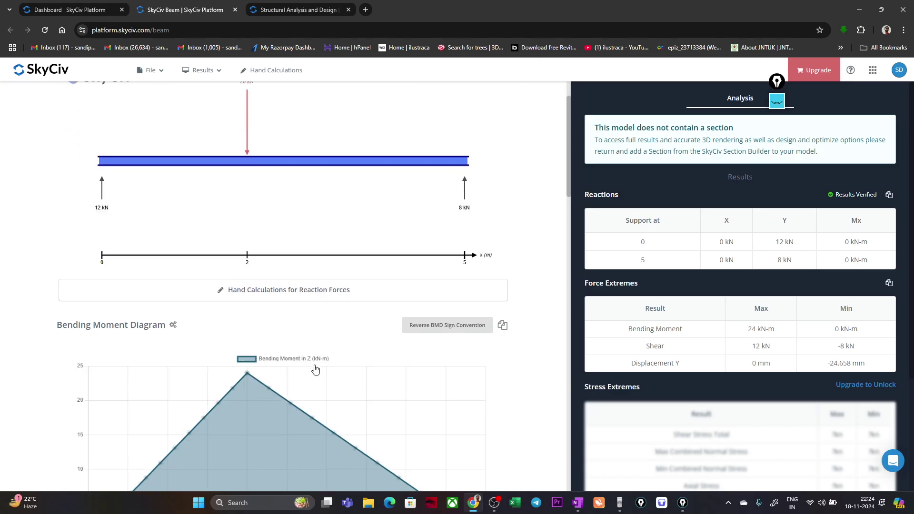
scroll(283, 324, up, 2)
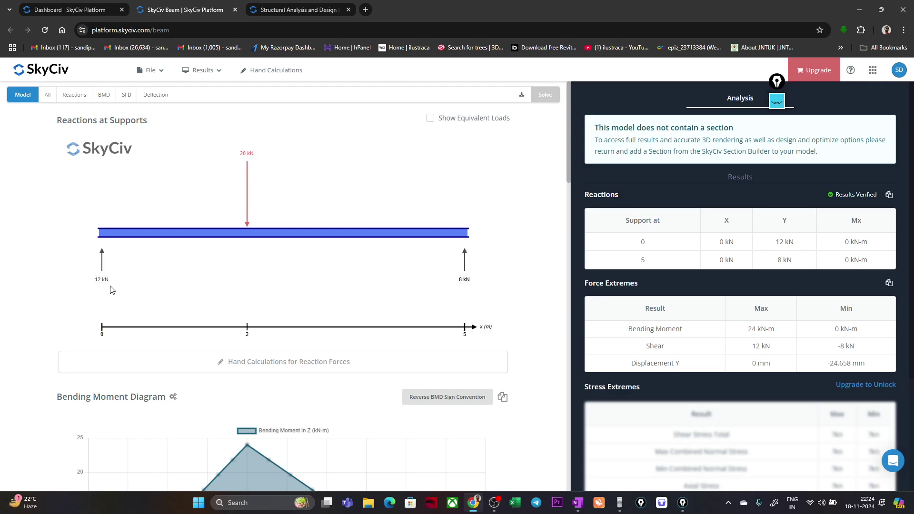
click(577, 504)
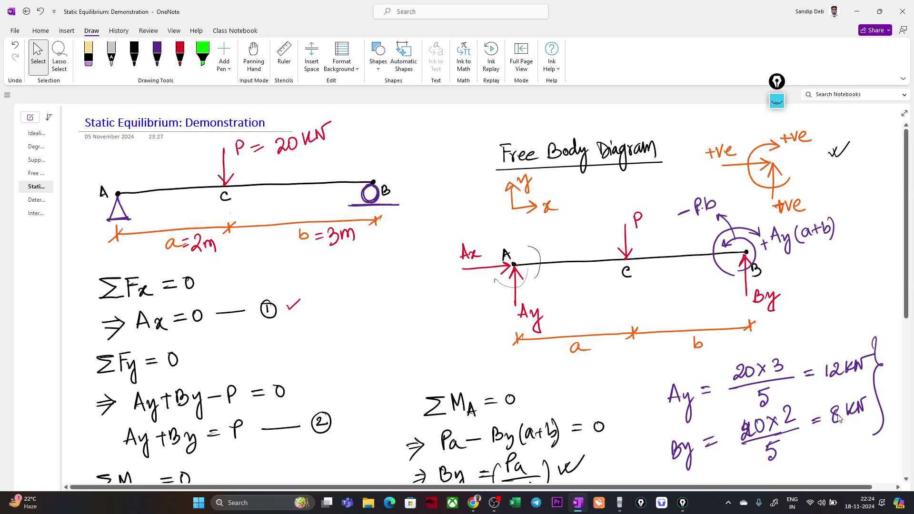
Minimise OneNote to return to the SkyCiv beam results
click(858, 12)
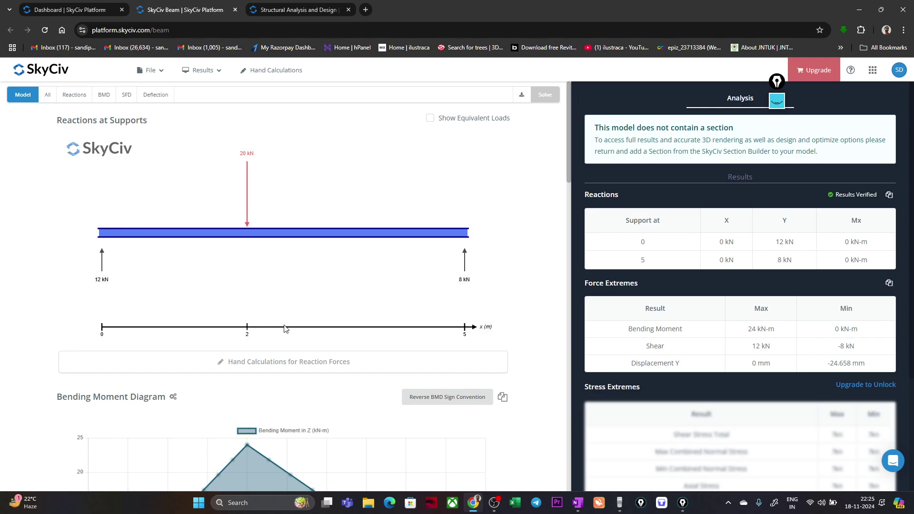
Clear the model with File > New, confirm with Yes, then reopen OneNote
scroll(271, 345, down, 1)
scroll(279, 349, up, 1)
click(151, 70)
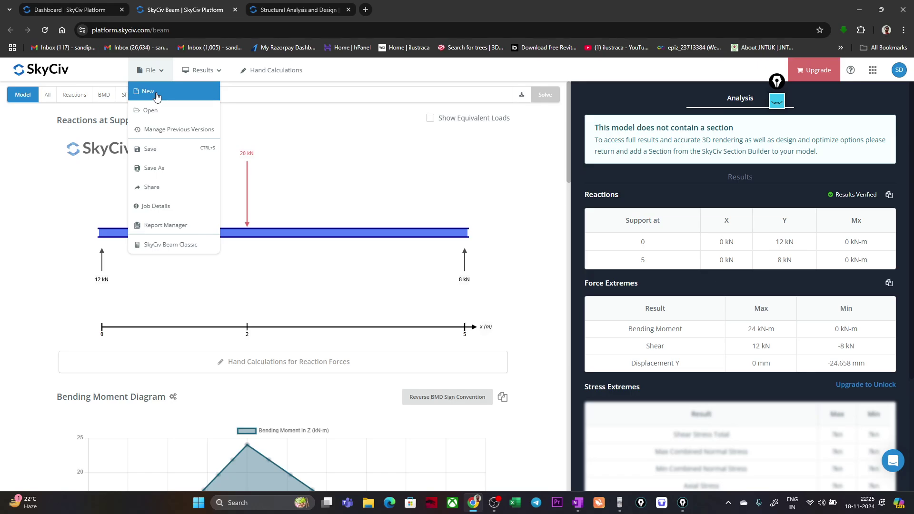
click(156, 97)
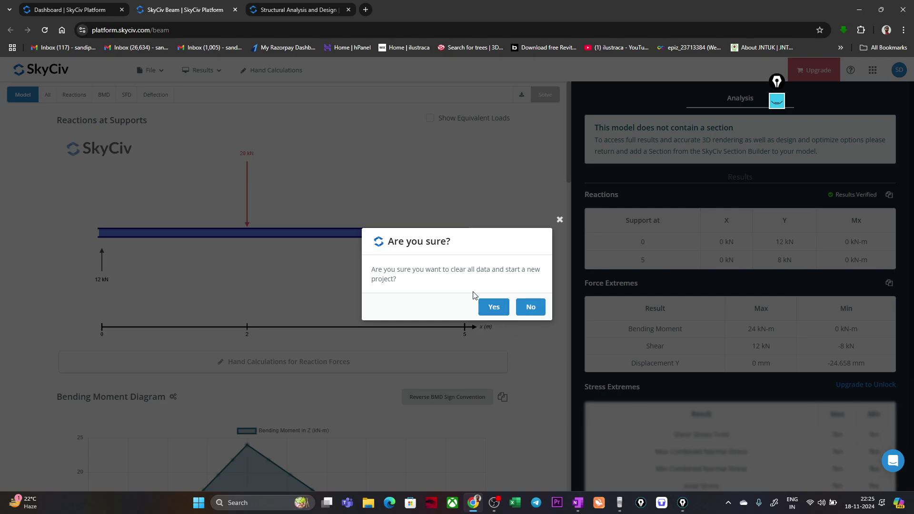
click(493, 306)
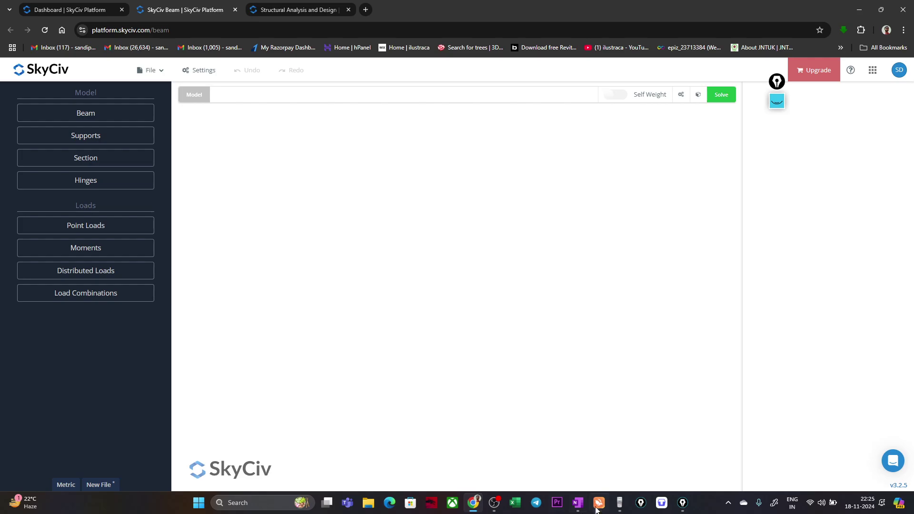
click(577, 503)
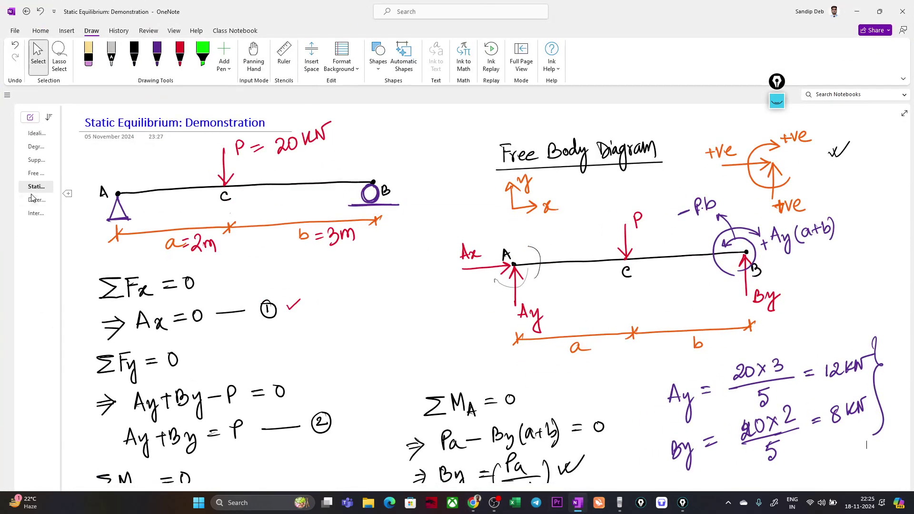
View the Determinate and Indeterminate Structures page in OneNote, then return to SkyCiv's Beam form
click(32, 200)
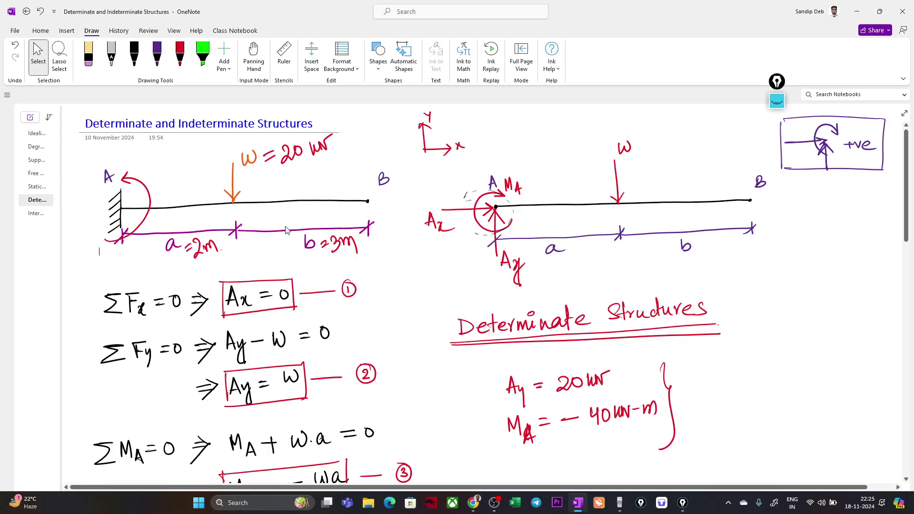
click(861, 15)
click(84, 114)
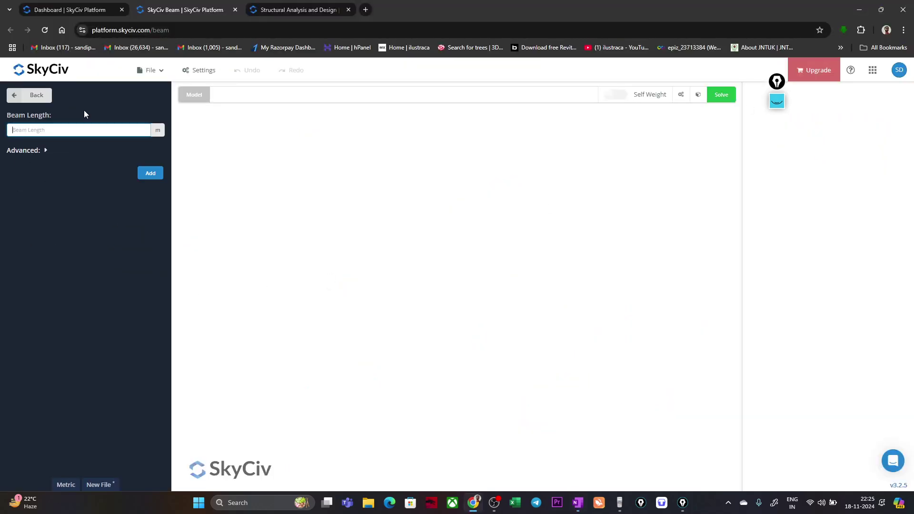
Create a 5 m beam with a fixed support at 0 m
text(5)
click(148, 174)
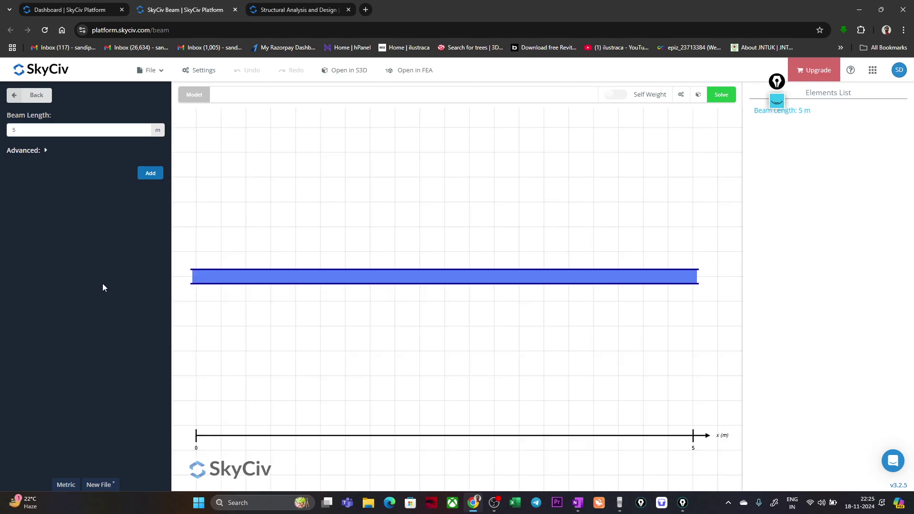
click(27, 96)
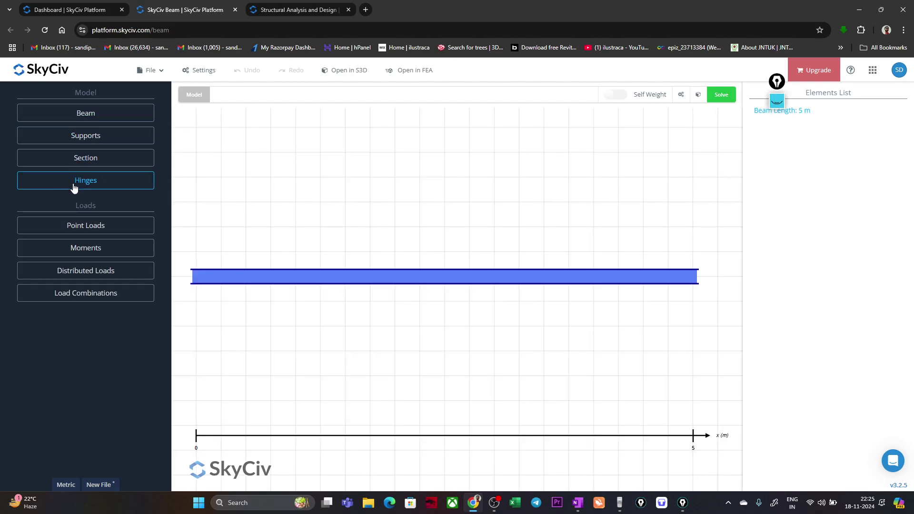
click(76, 146)
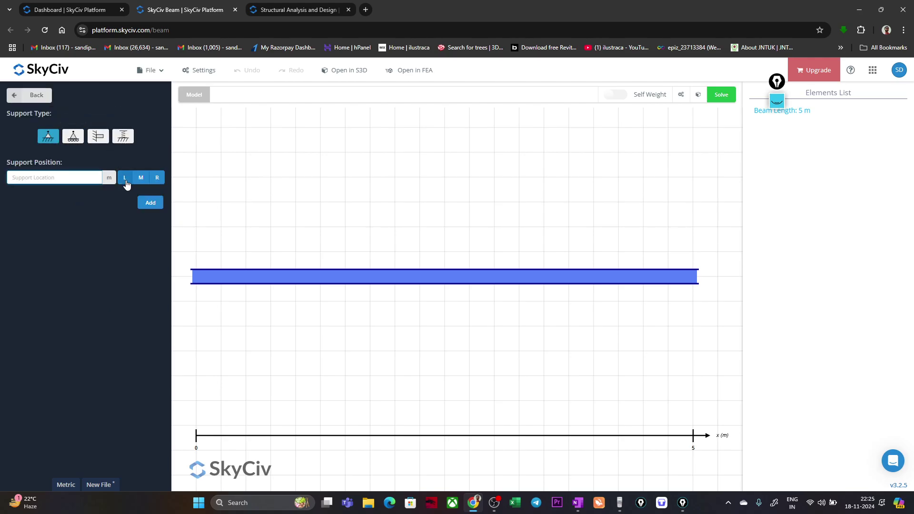
click(98, 140)
click(122, 181)
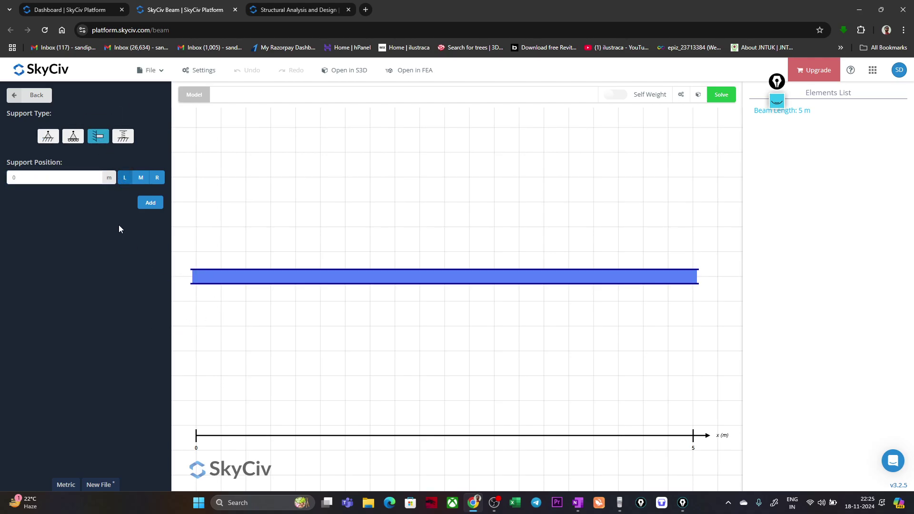
click(145, 205)
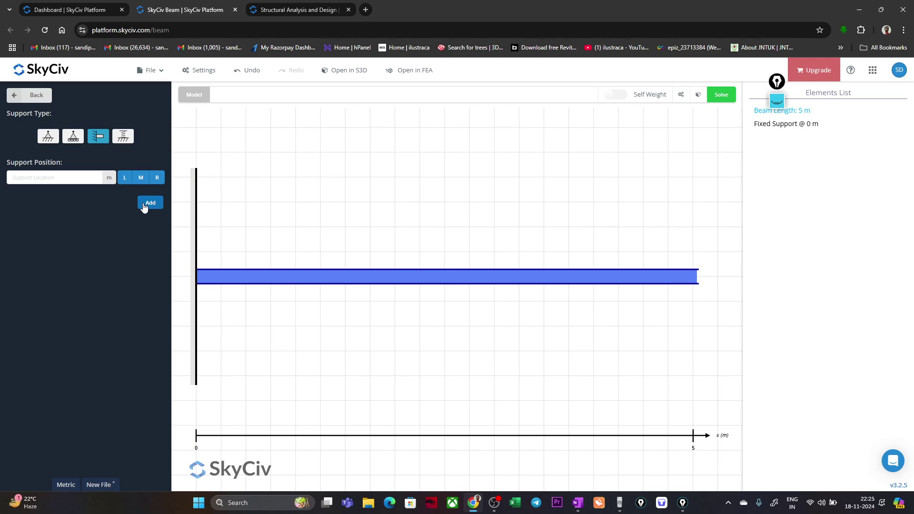
Add a downward 20 kN point load at 2 m
click(38, 96)
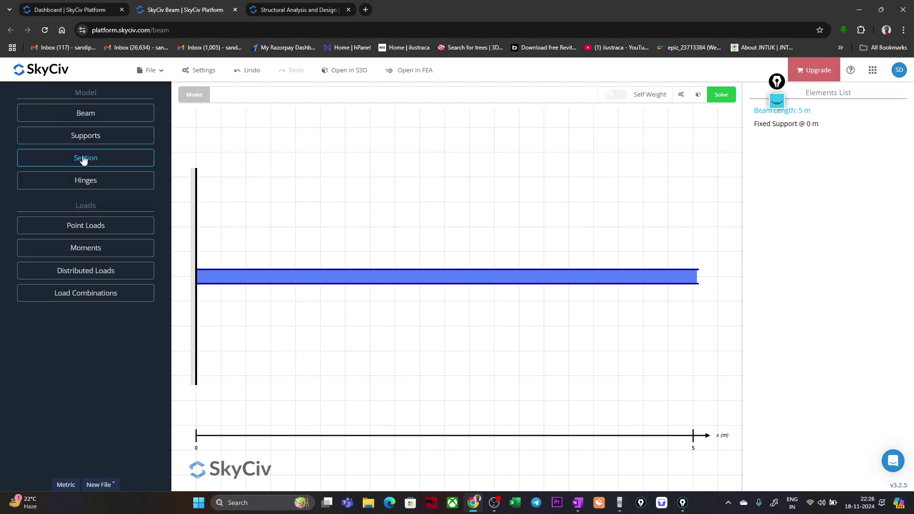
click(88, 226)
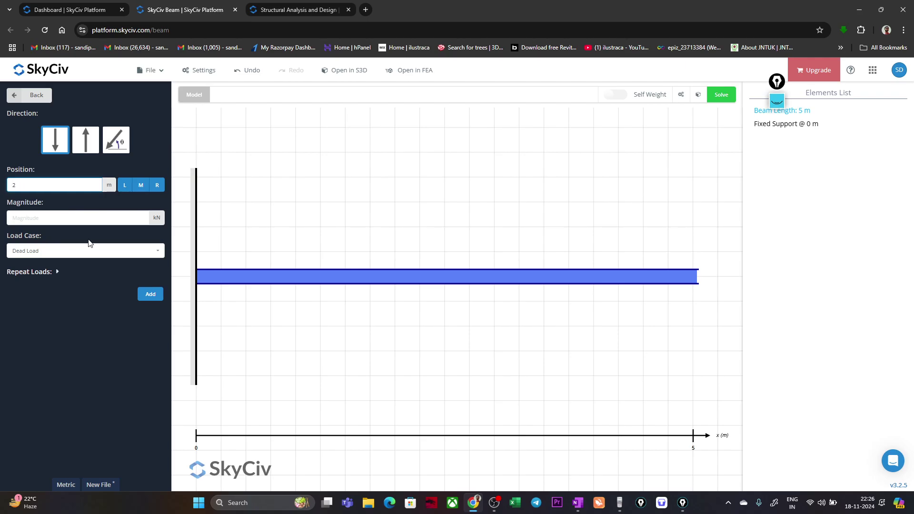
click(25, 217)
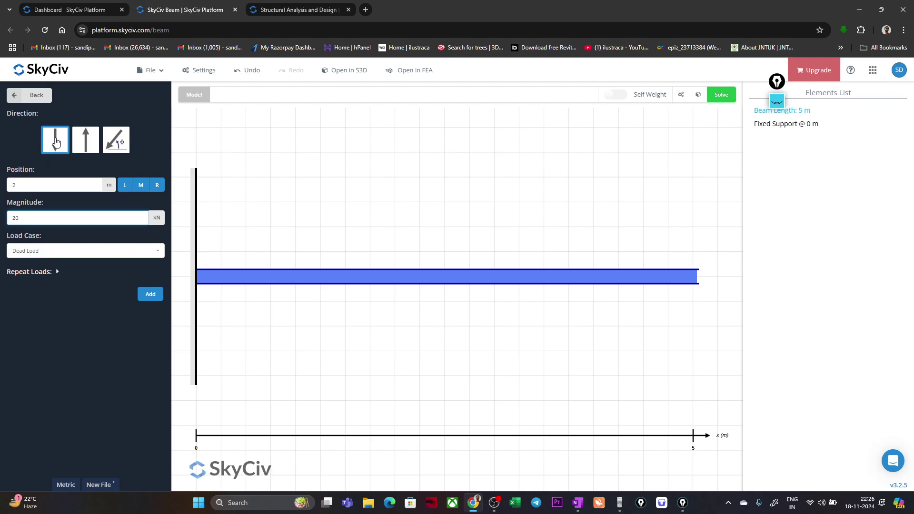
click(150, 295)
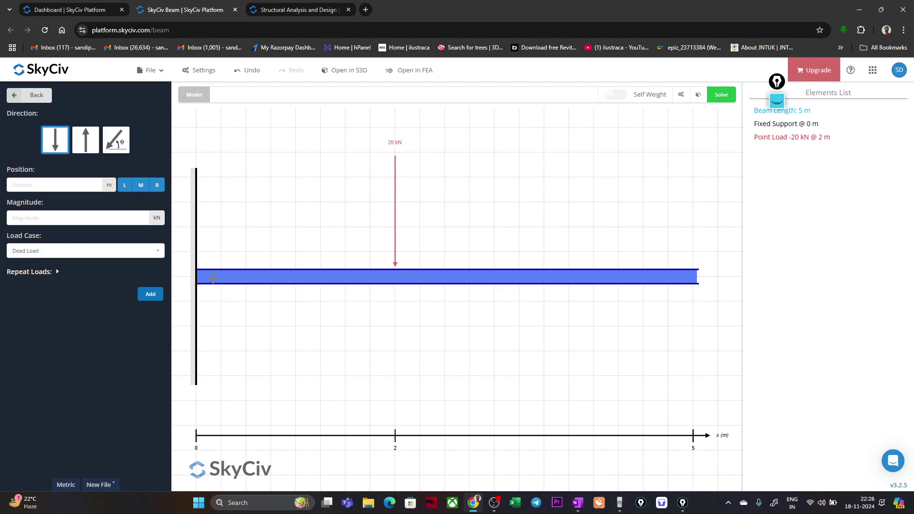
click(776, 102)
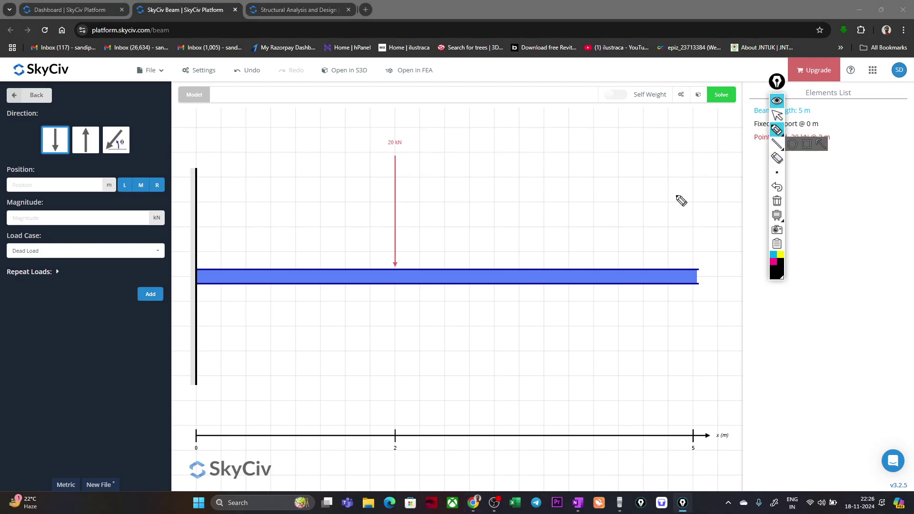
mouse_move(200, 288)
mouse_down()
mouse_move(205, 339)
mouse_move(200, 289)
mouse_move(209, 313)
mouse_move(200, 292)
mouse_move(213, 305)
mouse_up()
click(773, 261)
mouse_move(199, 292)
mouse_down()
mouse_move(212, 351)
mouse_move(218, 356)
mouse_move(245, 336)
mouse_up()
mouse_move(181, 320)
mouse_down()
mouse_move(183, 265)
mouse_move(269, 216)
mouse_move(255, 247)
mouse_move(279, 220)
mouse_up()
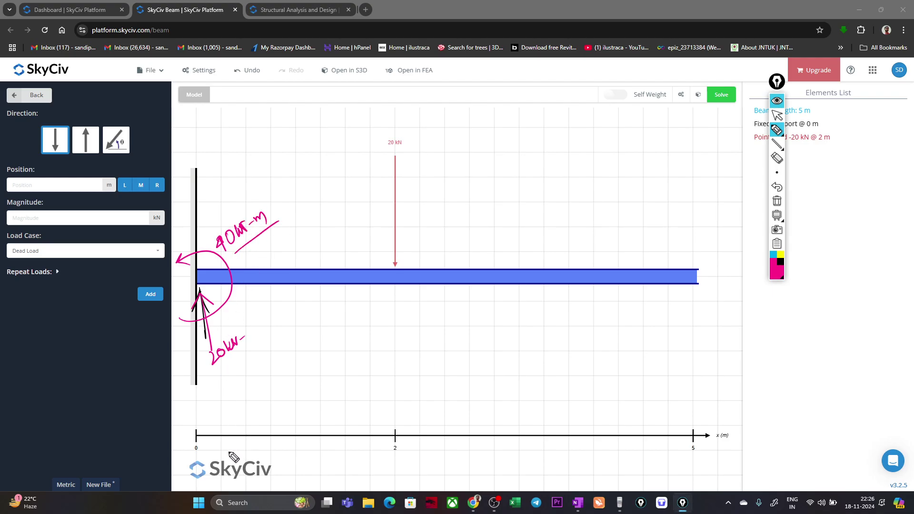
click(776, 172)
click(777, 201)
click(777, 100)
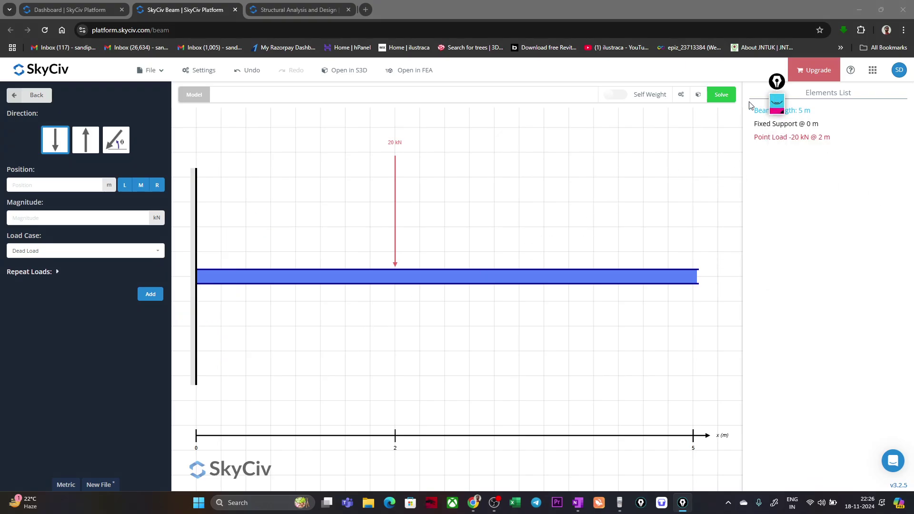
Solve the cantilever and mark its 20 kN reaction and 40 kN-m moment with the pen
click(721, 94)
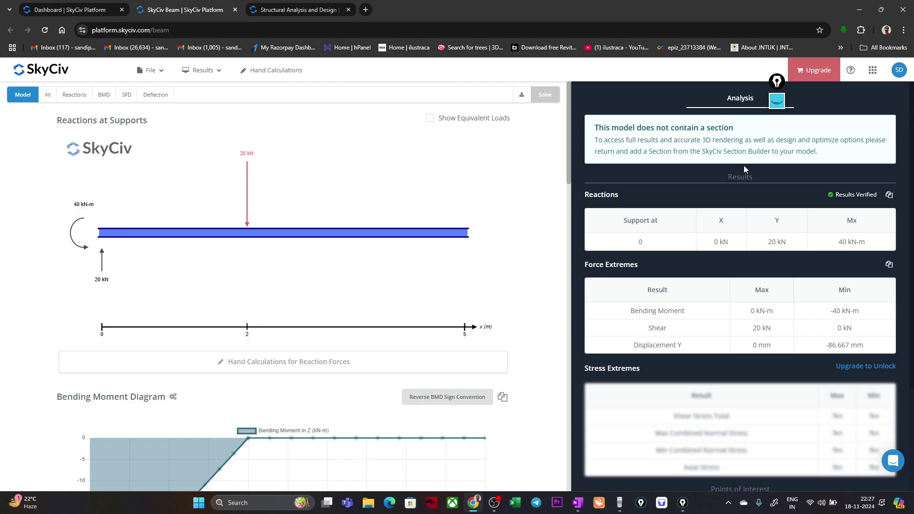
click(776, 101)
drag(96, 288, 111, 285)
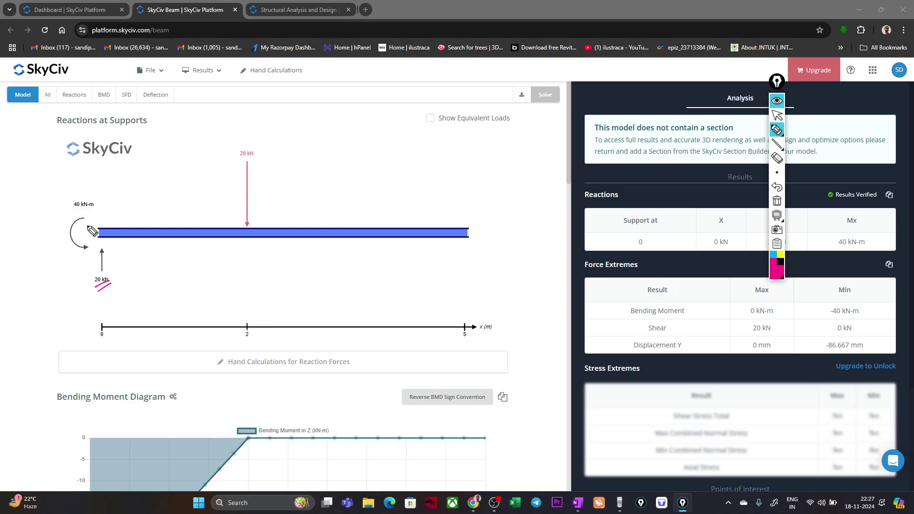
mouse_move(79, 222)
mouse_down()
mouse_move(85, 253)
mouse_move(111, 233)
mouse_move(99, 218)
mouse_up()
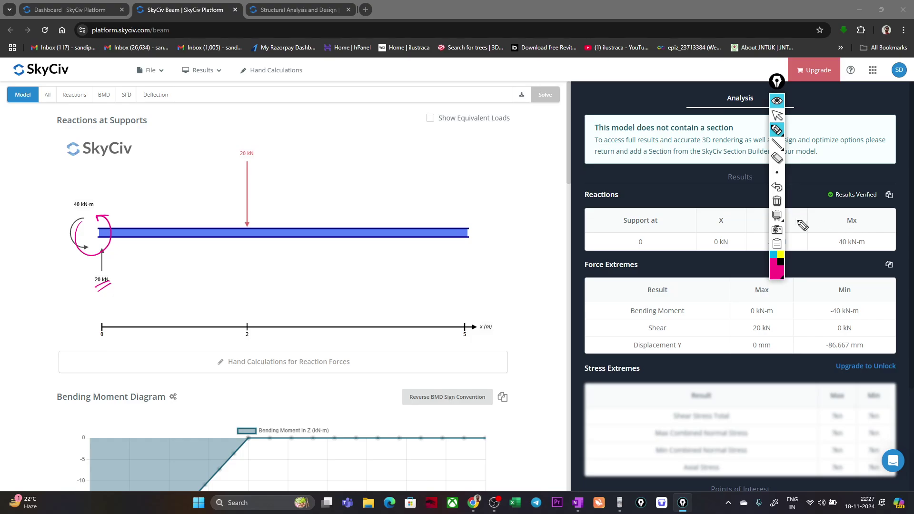
click(777, 201)
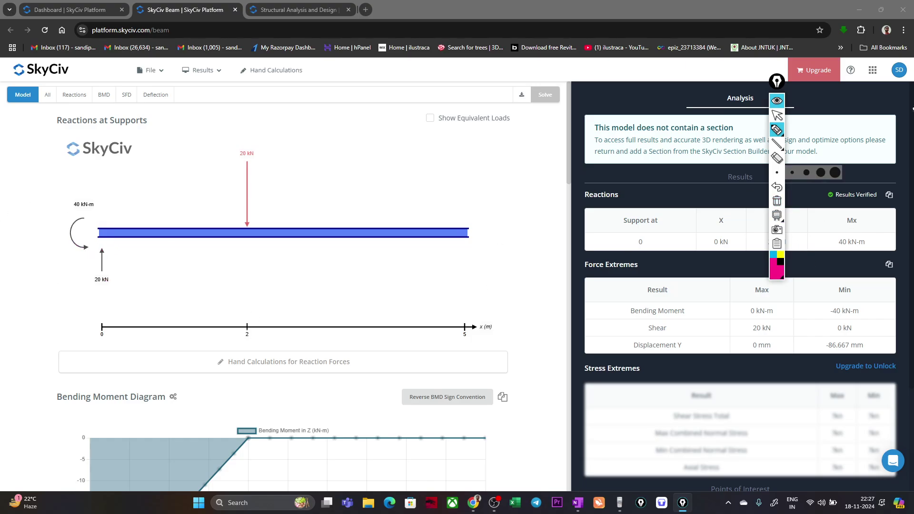
click(777, 101)
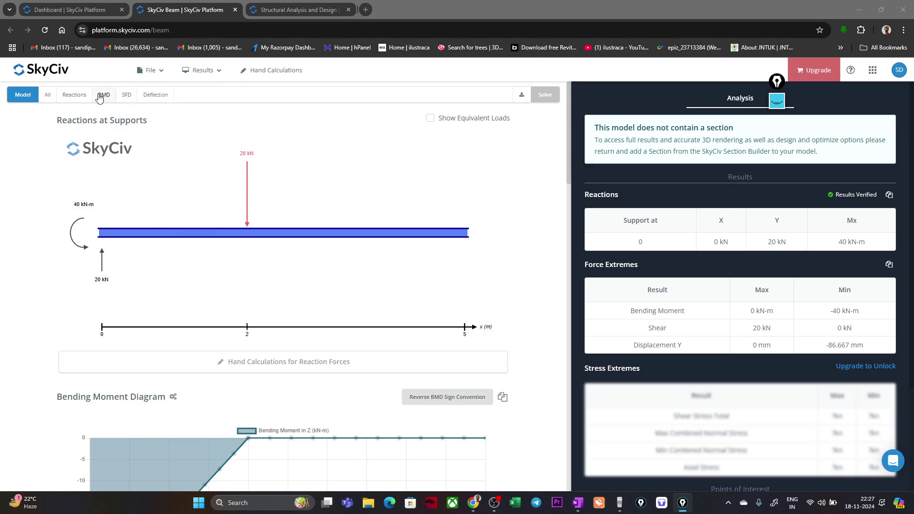
Close the solved cantilever tab without saving and launch a fresh Beam session from the Dashboard
click(69, 10)
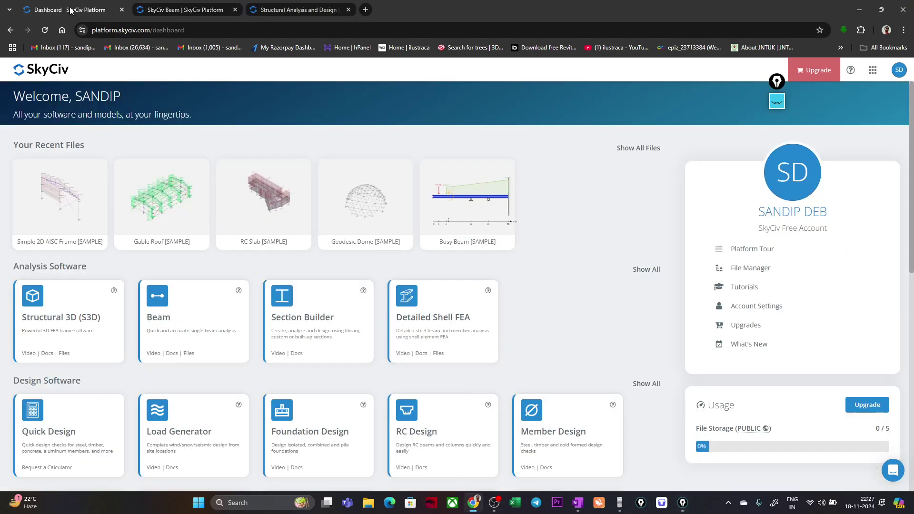
click(188, 326)
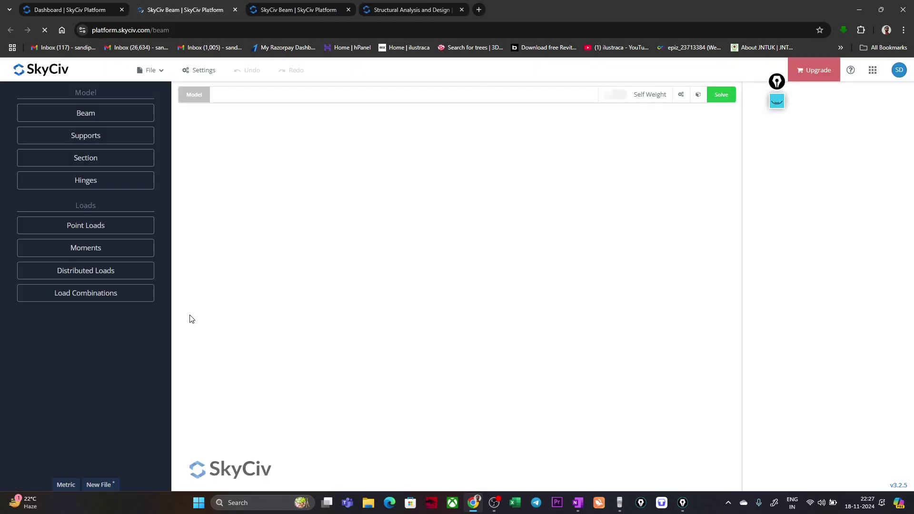
click(325, 9)
click(347, 10)
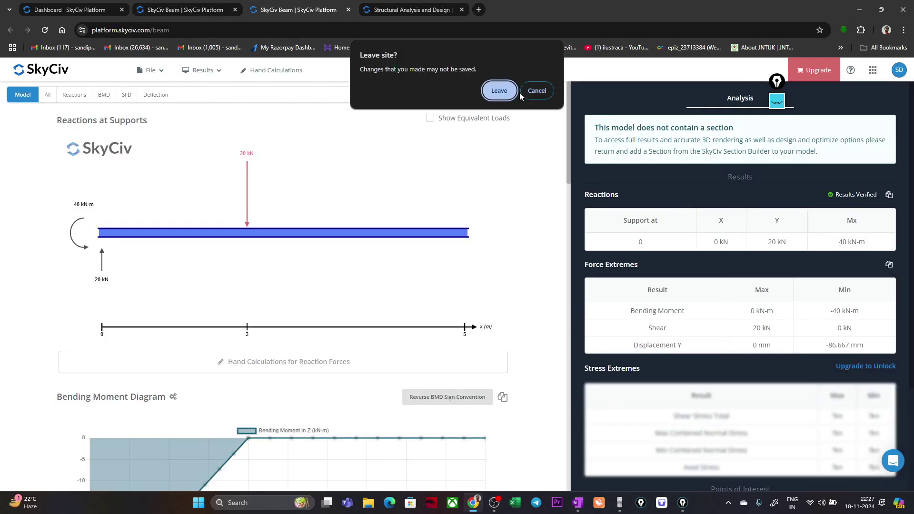
key(Return)
click(200, 10)
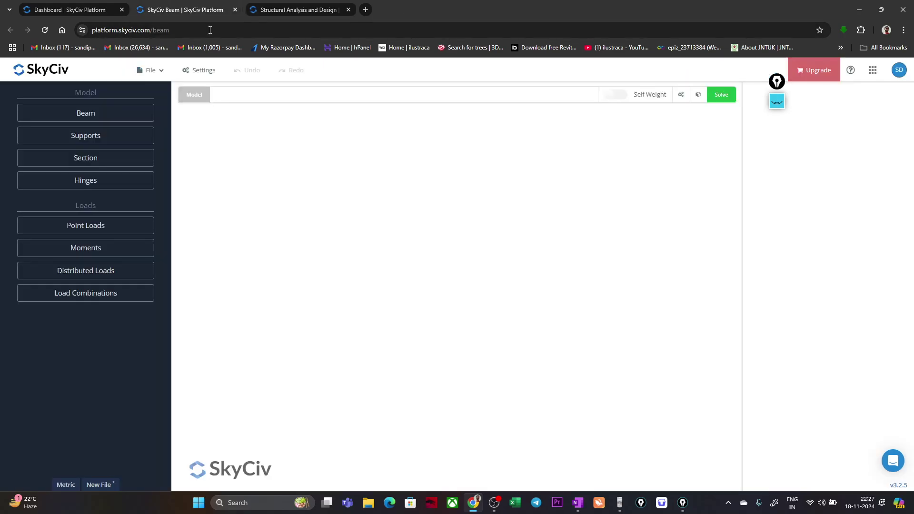
click(235, 10)
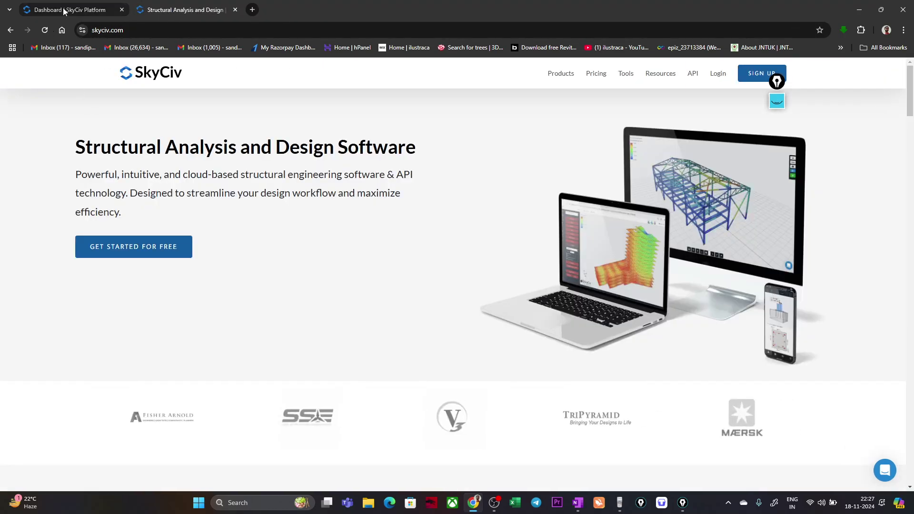
click(64, 10)
click(187, 332)
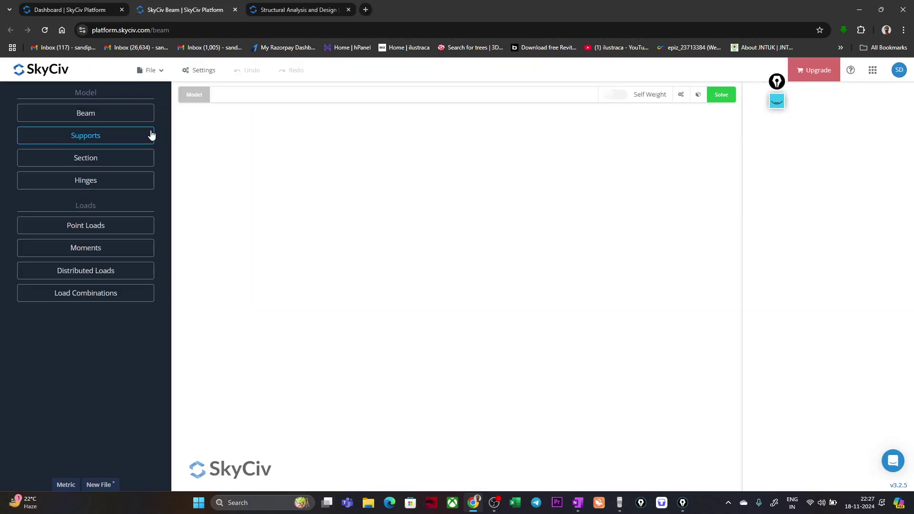
click(158, 75)
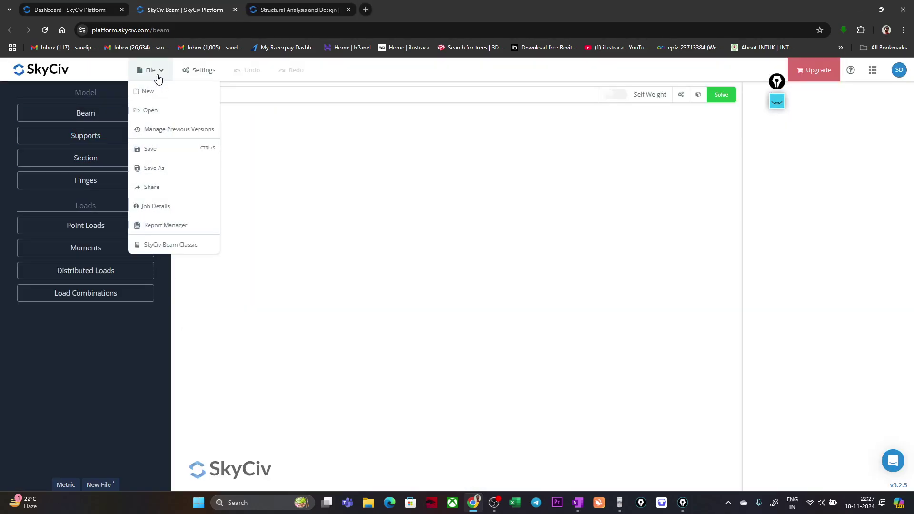
click(152, 114)
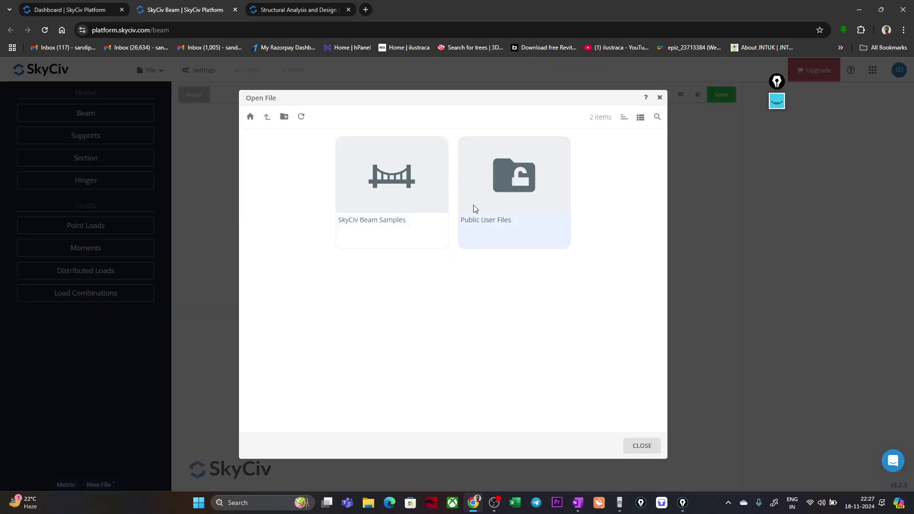
double_click(401, 195)
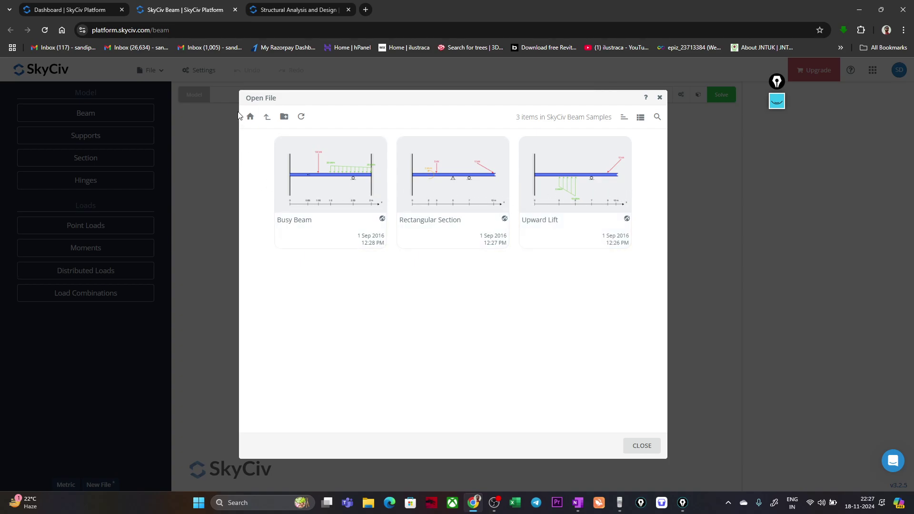
click(267, 117)
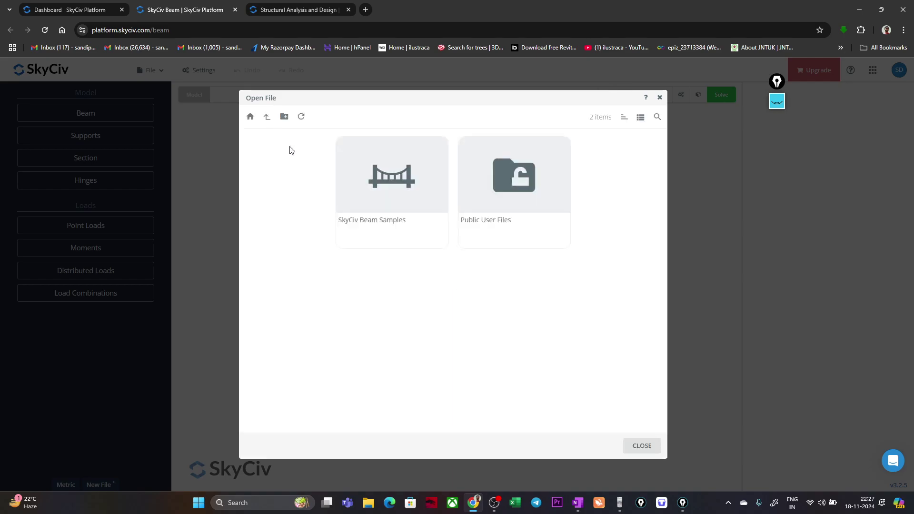
double_click(503, 189)
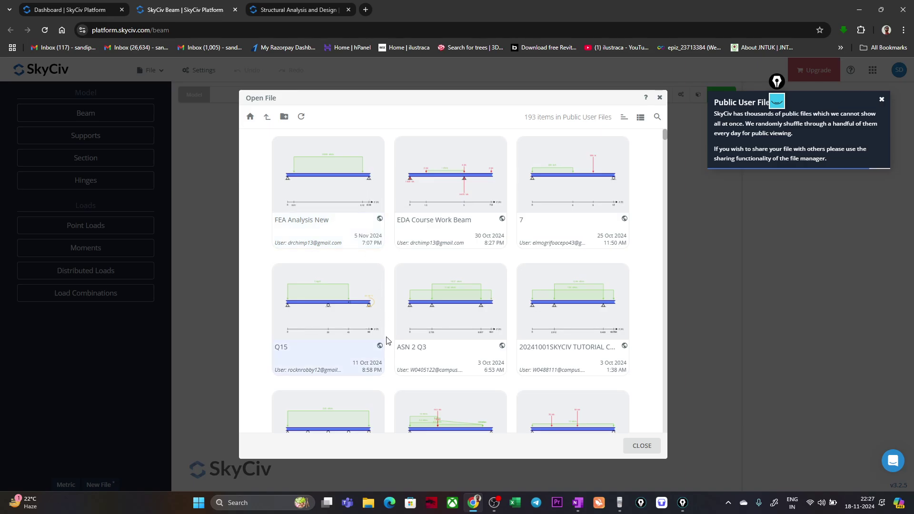
scroll(387, 340, down, 7)
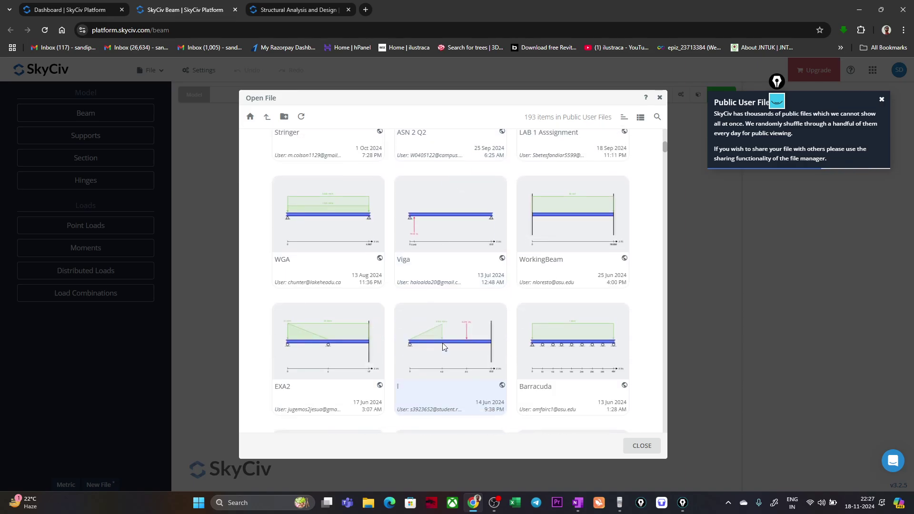
scroll(443, 346, down, 1)
scroll(429, 352, down, 4)
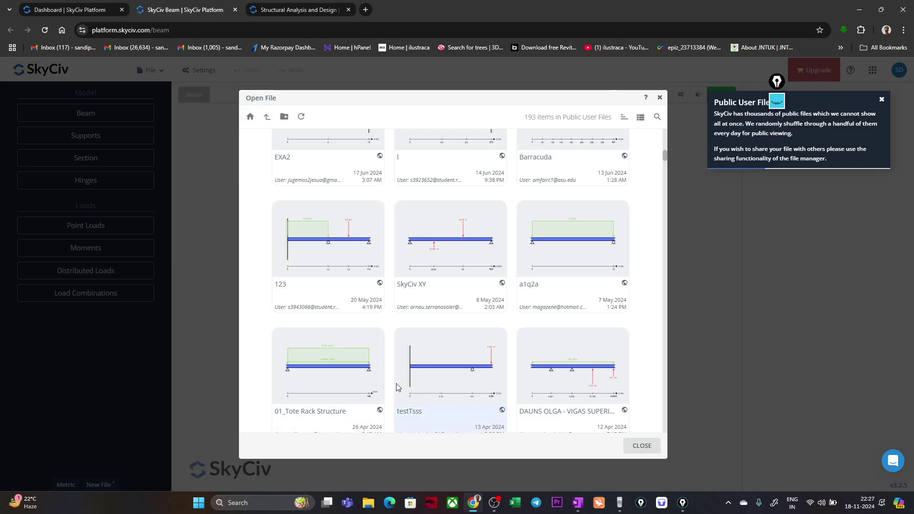
scroll(373, 376, down, 8)
scroll(362, 381, down, 4)
scroll(429, 365, down, 6)
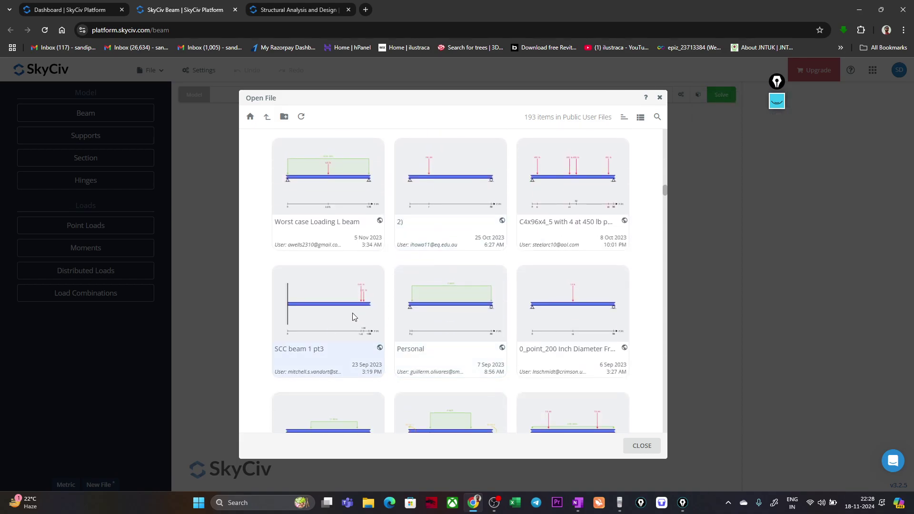
scroll(354, 316, down, 8)
scroll(348, 320, down, 6)
scroll(362, 333, down, 2)
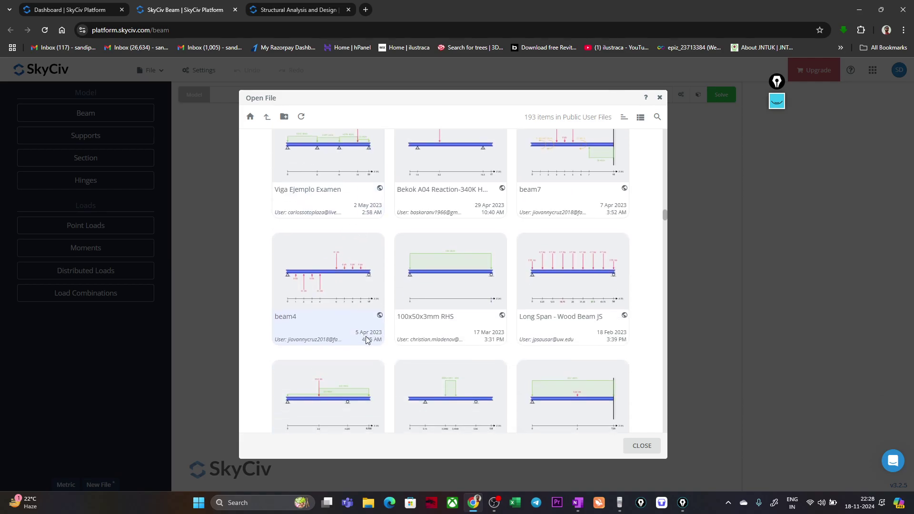
scroll(366, 340, down, 20)
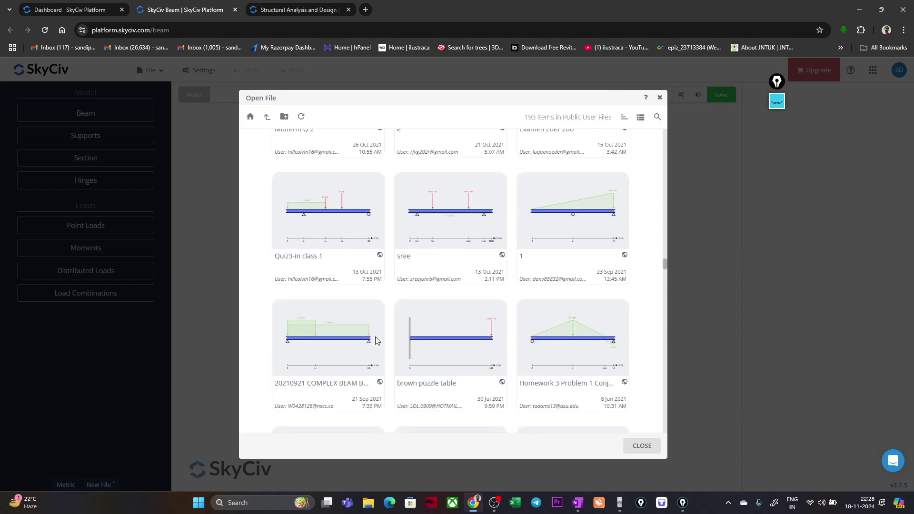
scroll(375, 338, down, 2)
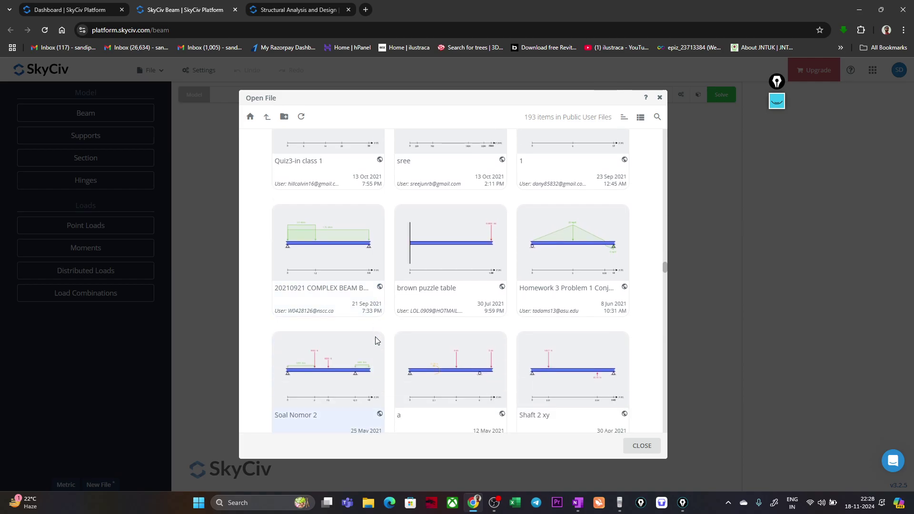
click(641, 446)
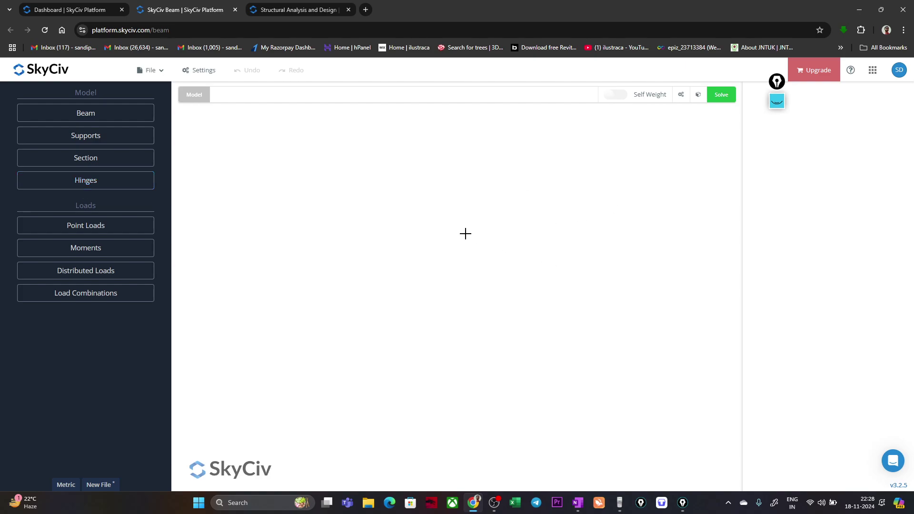
Switch to the SkyCiv Dashboard and browse its recent sample files and tools like Section Builder and RC Design
click(85, 10)
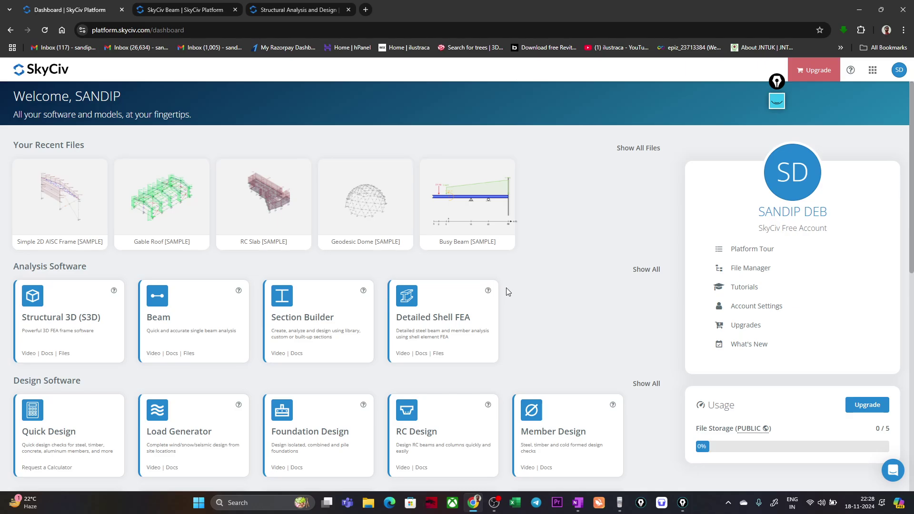
scroll(538, 312, down, 2)
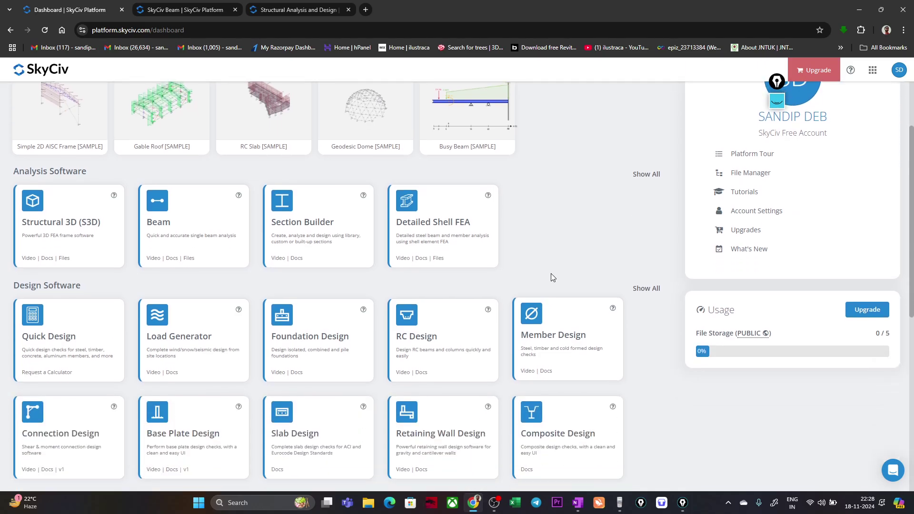
scroll(550, 273, up, 2)
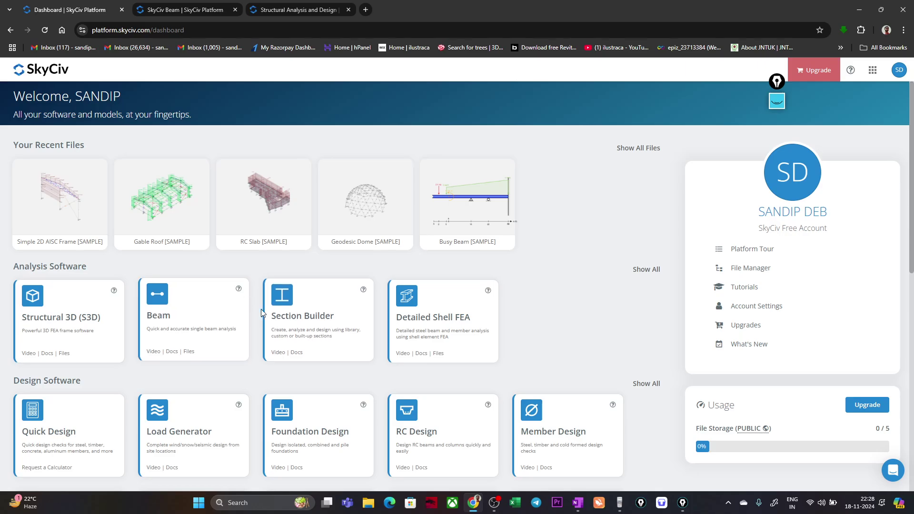
scroll(151, 356, down, 2)
scroll(151, 356, up, 2)
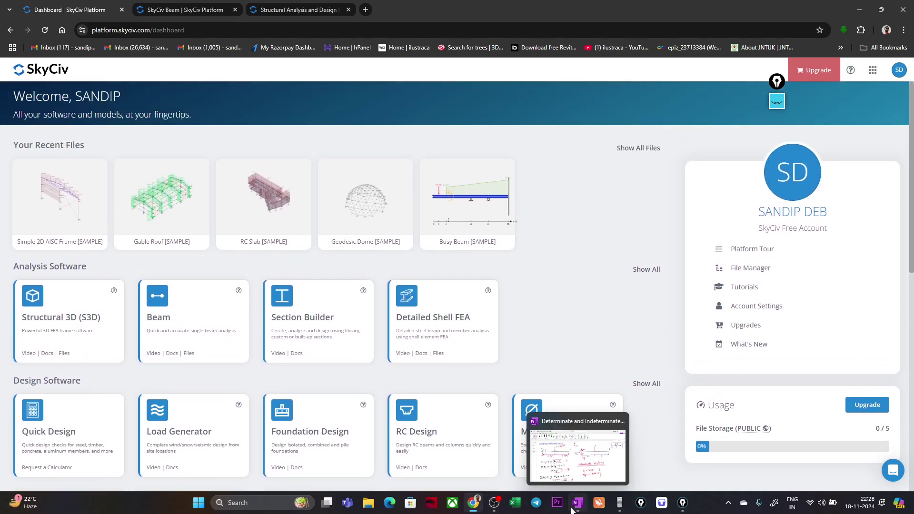
click(599, 503)
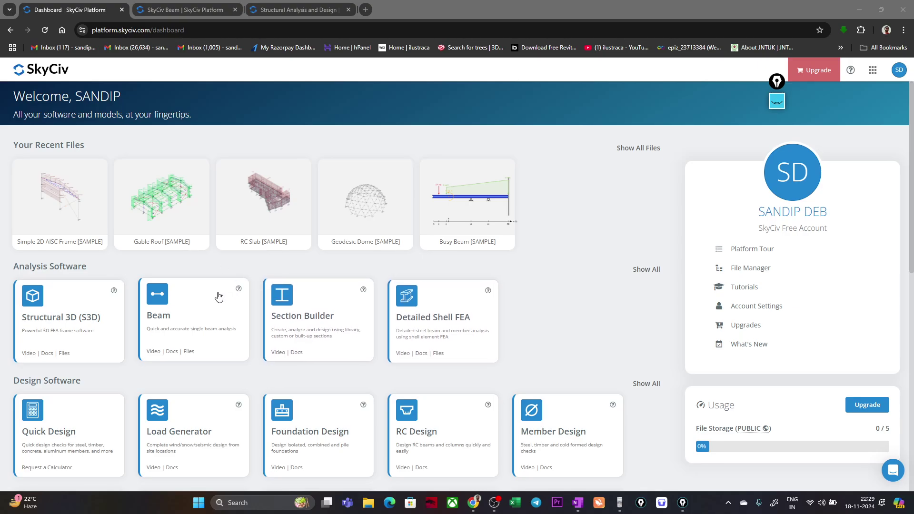
scroll(119, 381, down, 2)
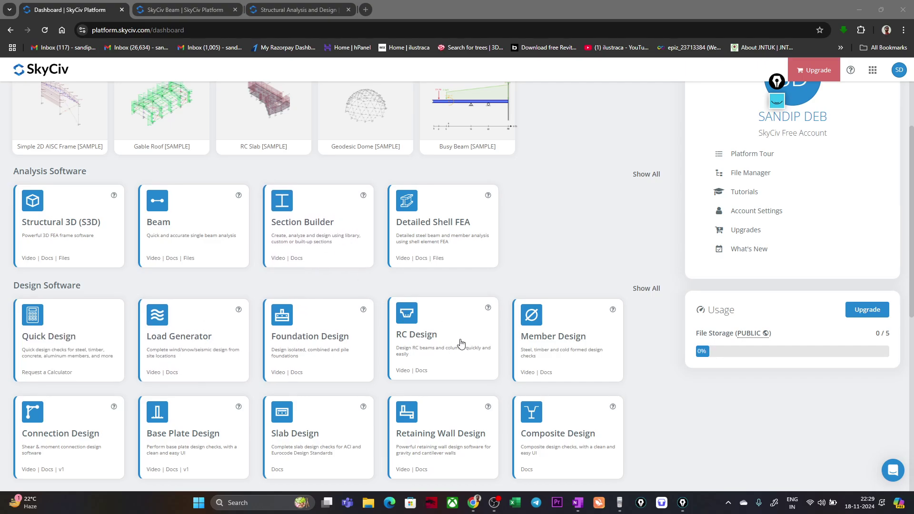
scroll(461, 343, down, 2)
scroll(279, 422, up, 4)
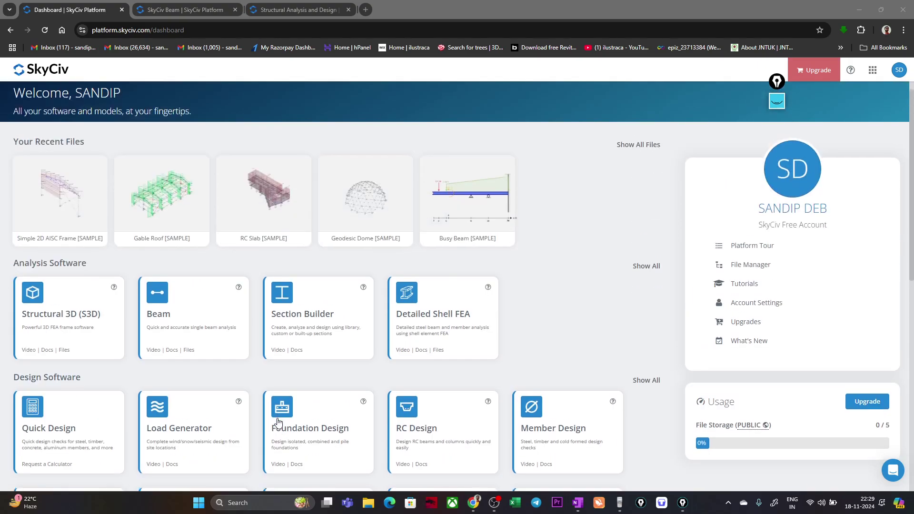